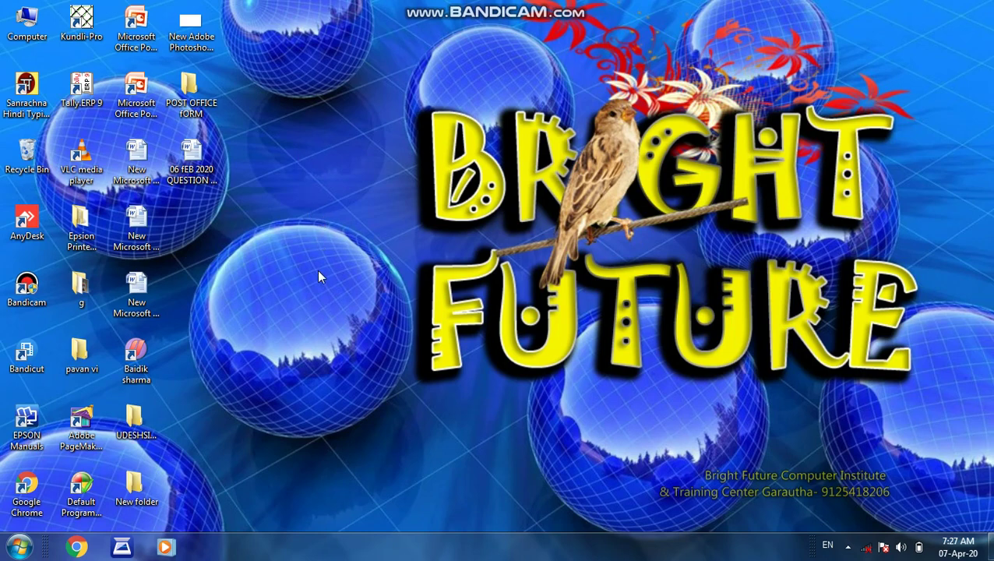
Launch Excel 2007 from the Start menu twice, closing it each time.
left_click(21, 547)
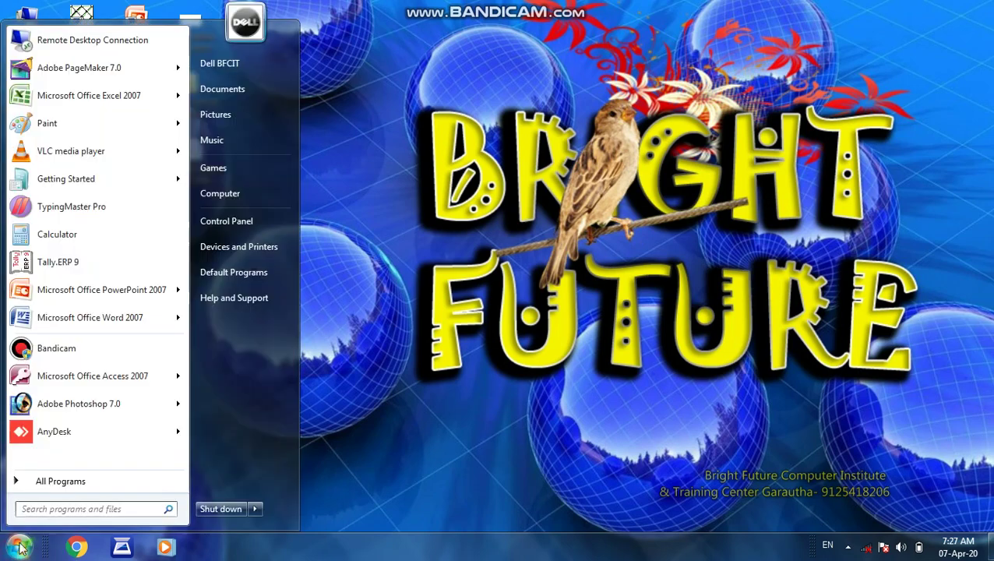
left_click(60, 483)
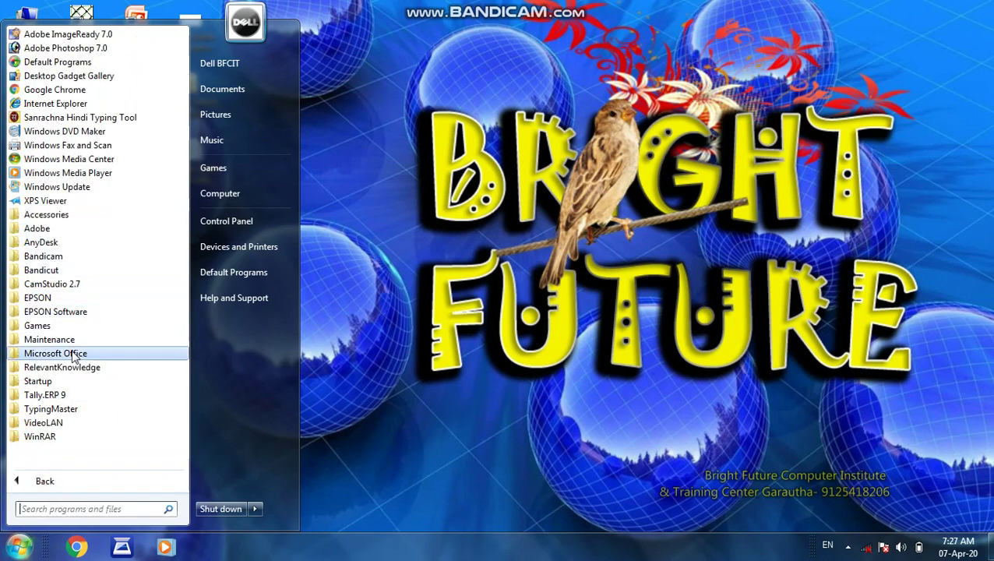
left_click(74, 356)
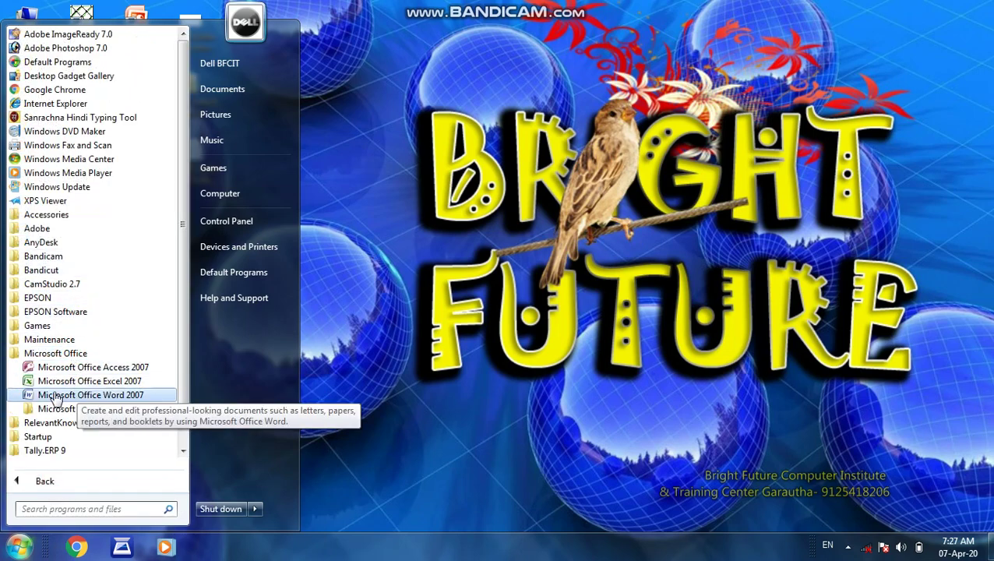
left_click(97, 380)
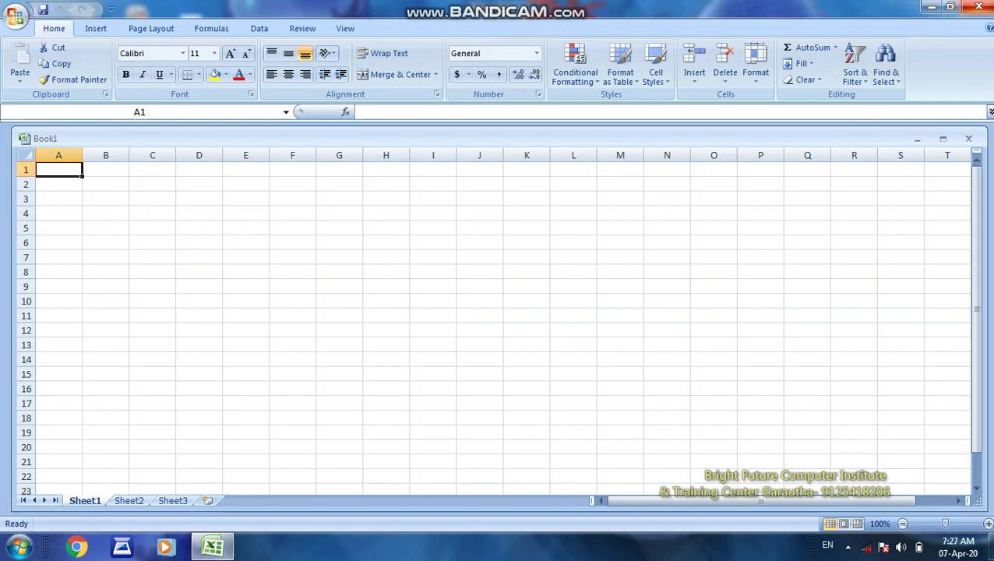
left_click(978, 6)
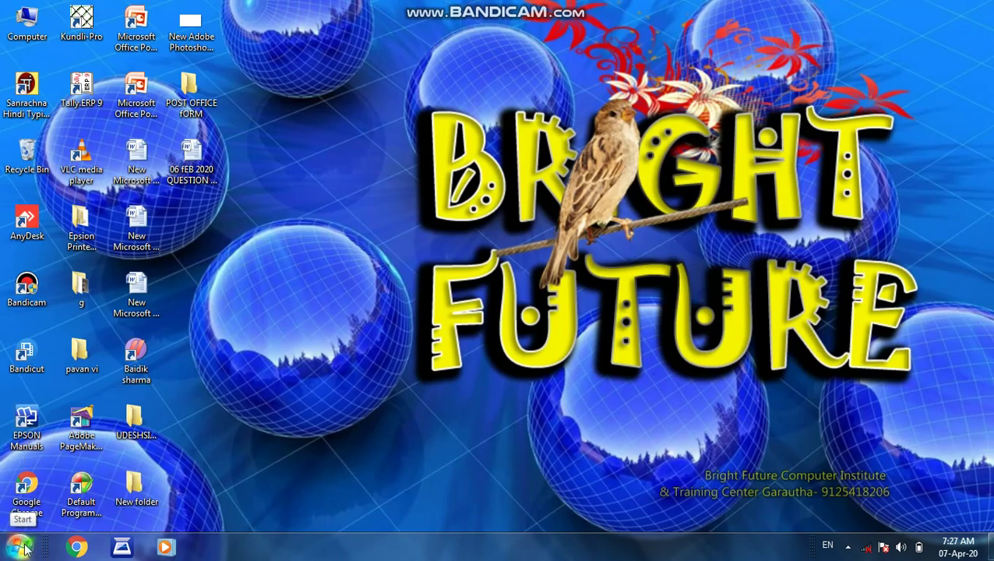
left_click(21, 549)
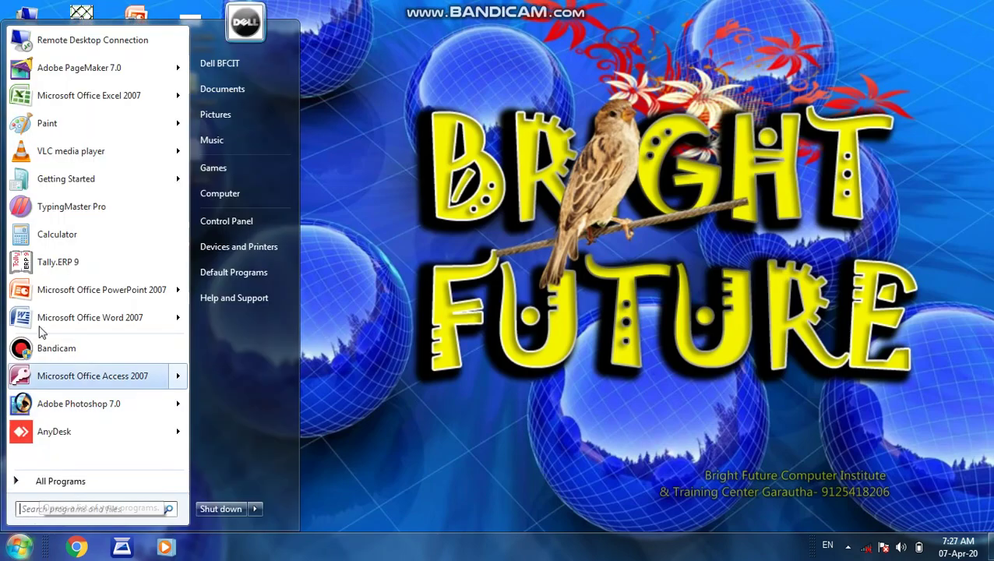
left_click(55, 97)
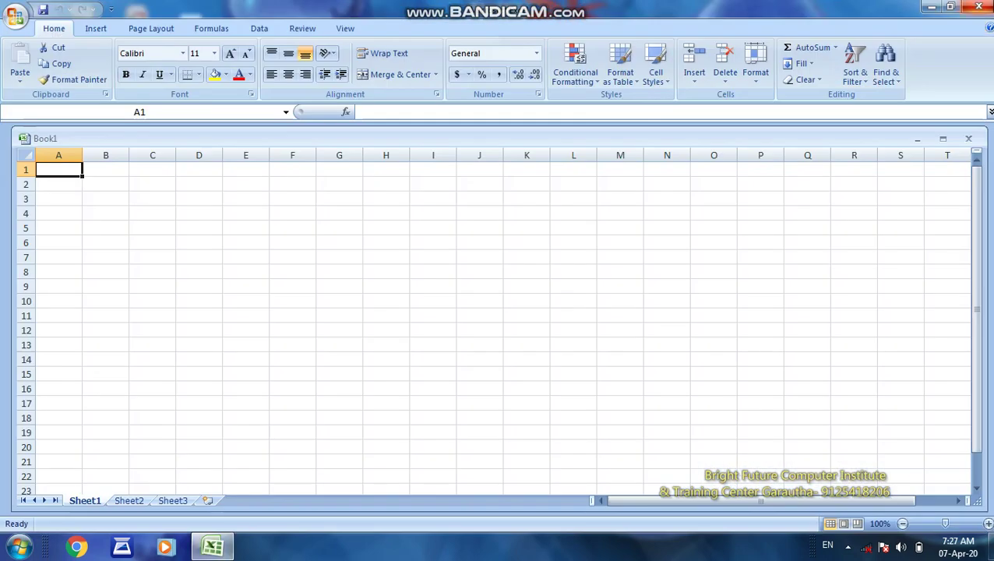
left_click(979, 6)
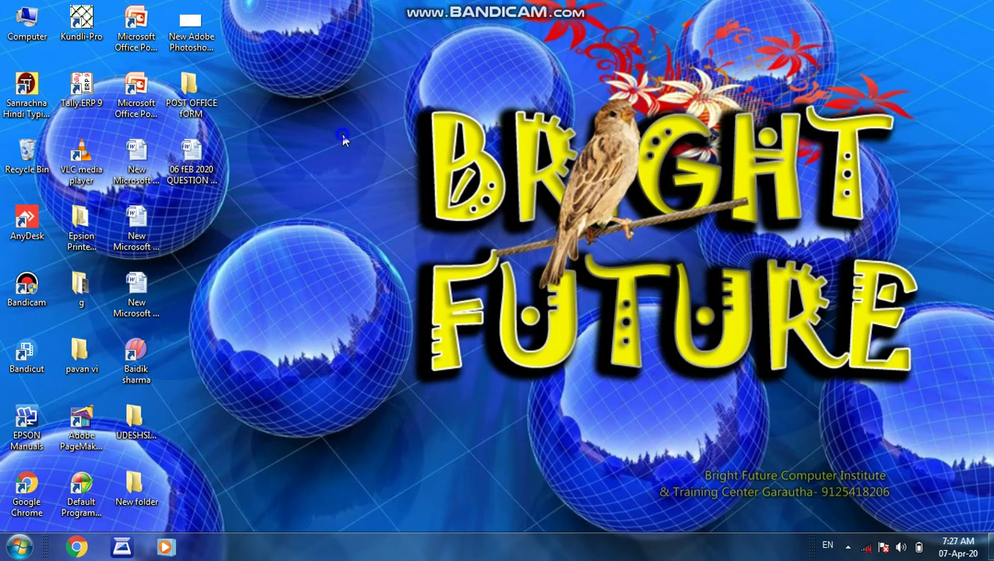
Create a new Microsoft Office Excel Worksheet on the desktop with its default name and open it.
right_click(343, 139)
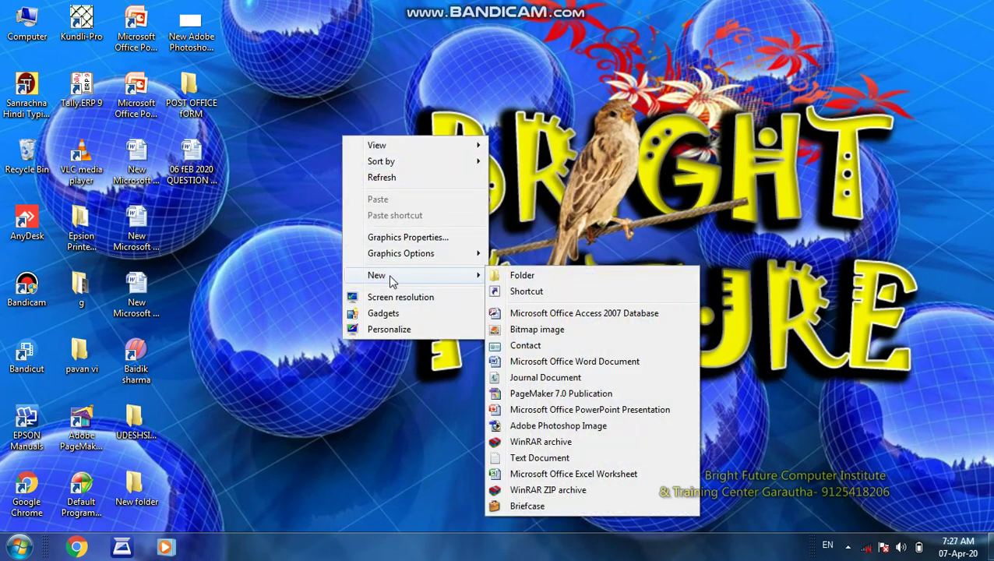
mouse_move(421, 275)
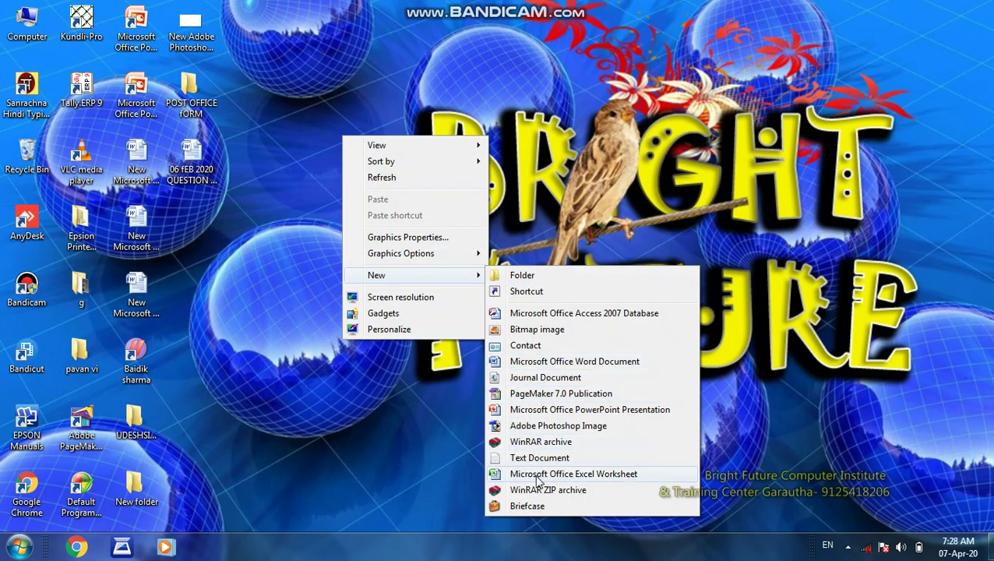
left_click(538, 478)
left_click(205, 225)
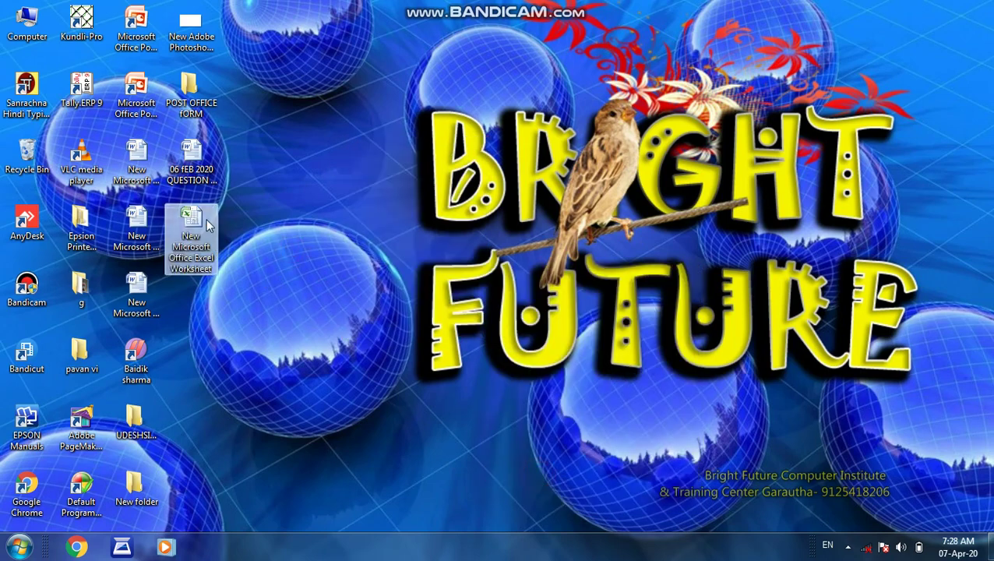
double_click(205, 226)
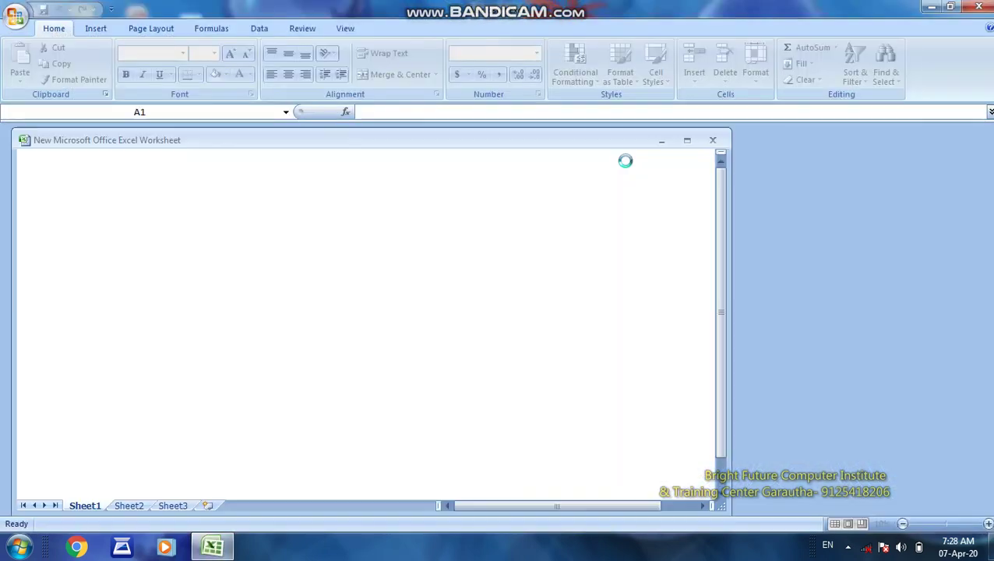
Close Excel and refresh the desktop.
left_click(978, 6)
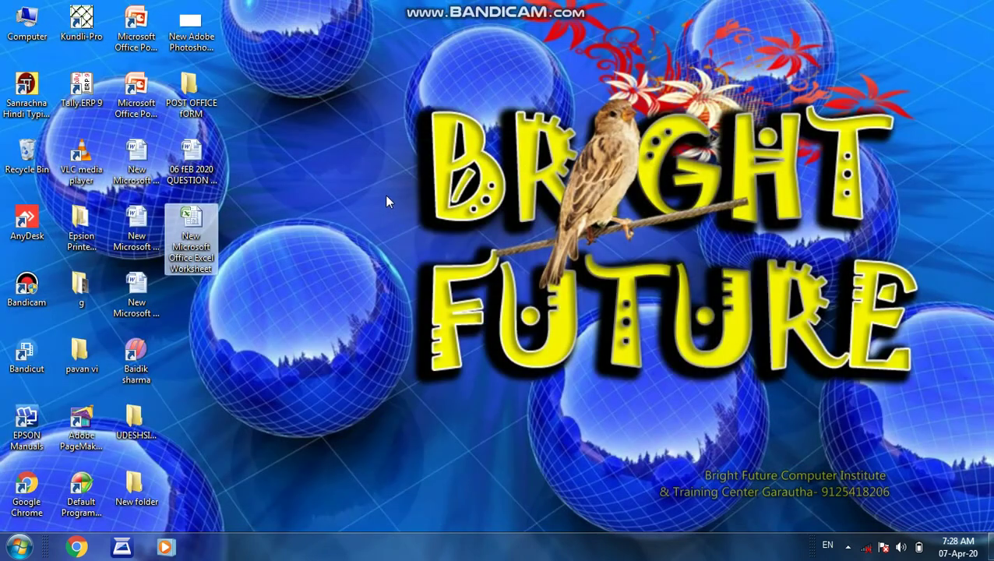
right_click(356, 128)
left_click(381, 166)
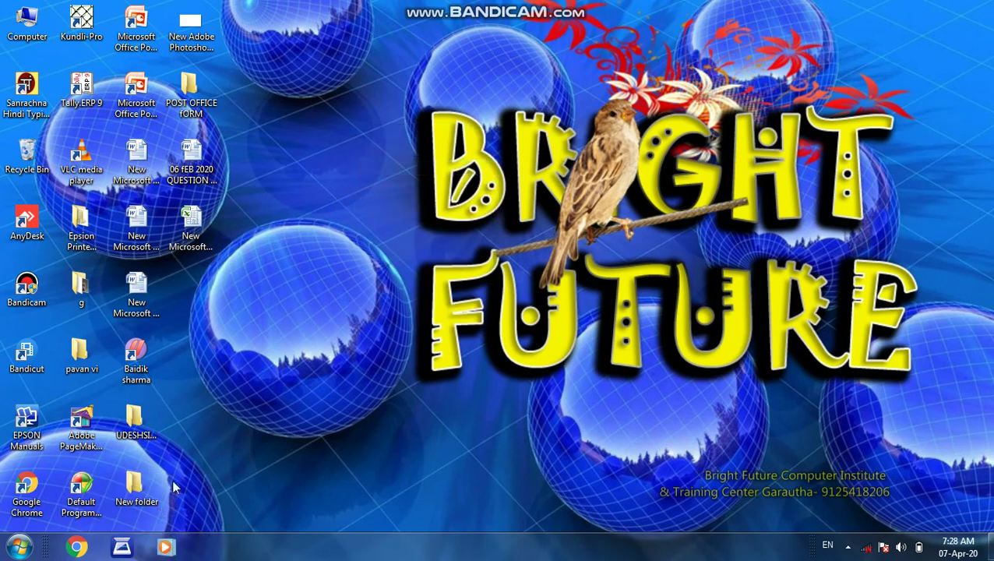
Launch Excel 2007 by searching 'exc' in the Start menu and maximize the Book1 window.
left_click(17, 548)
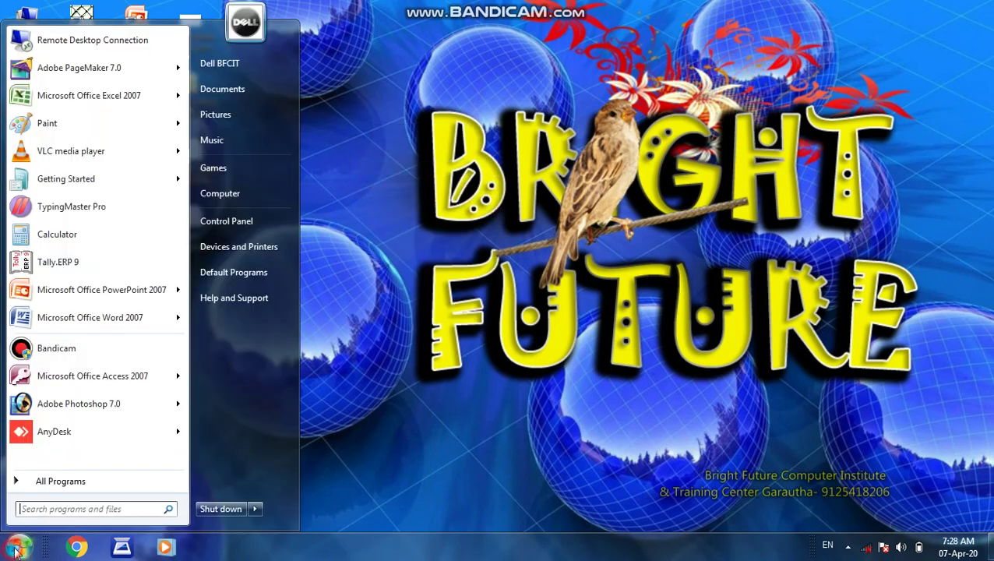
left_click(38, 509)
type("exc")
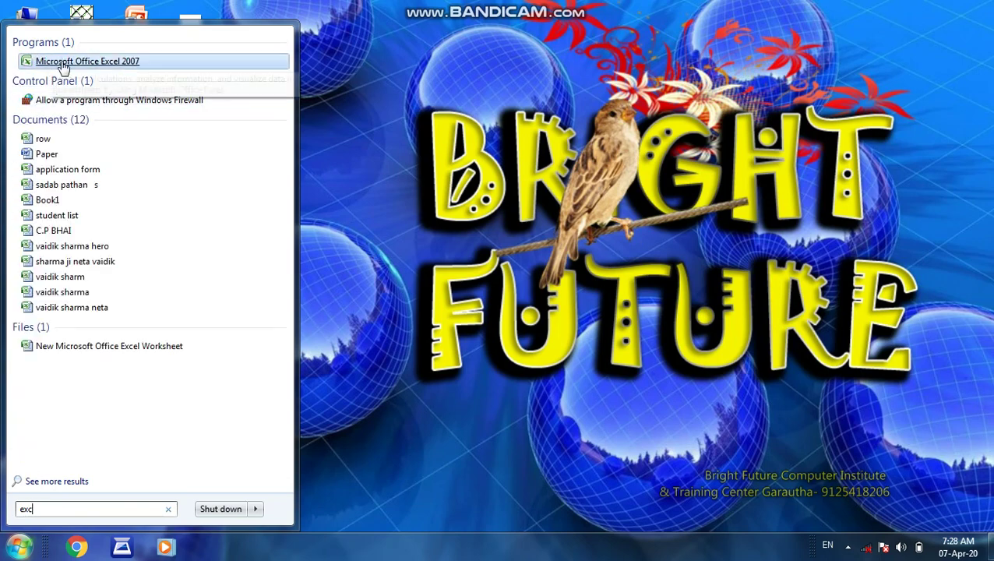
left_click(64, 63)
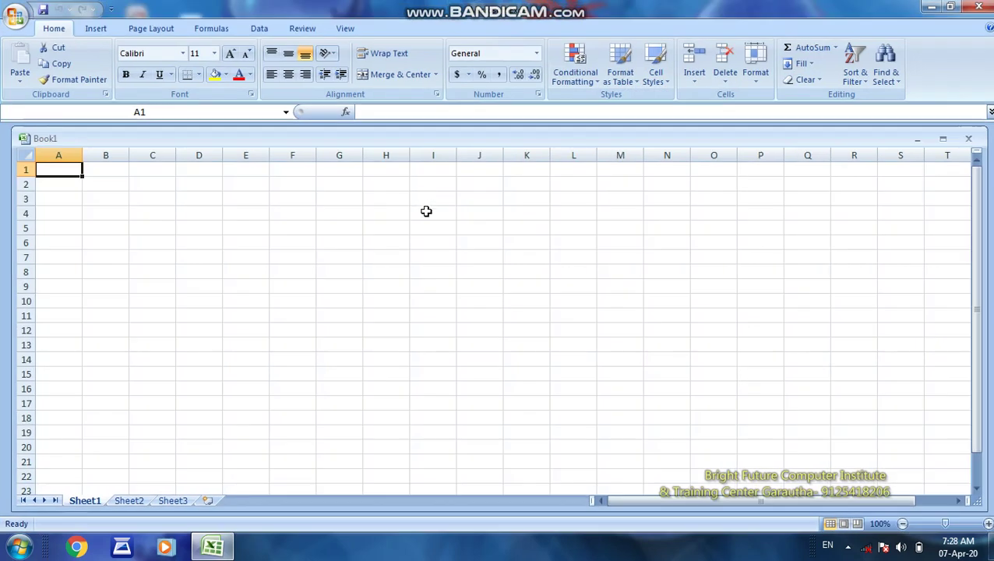
double_click(785, 139)
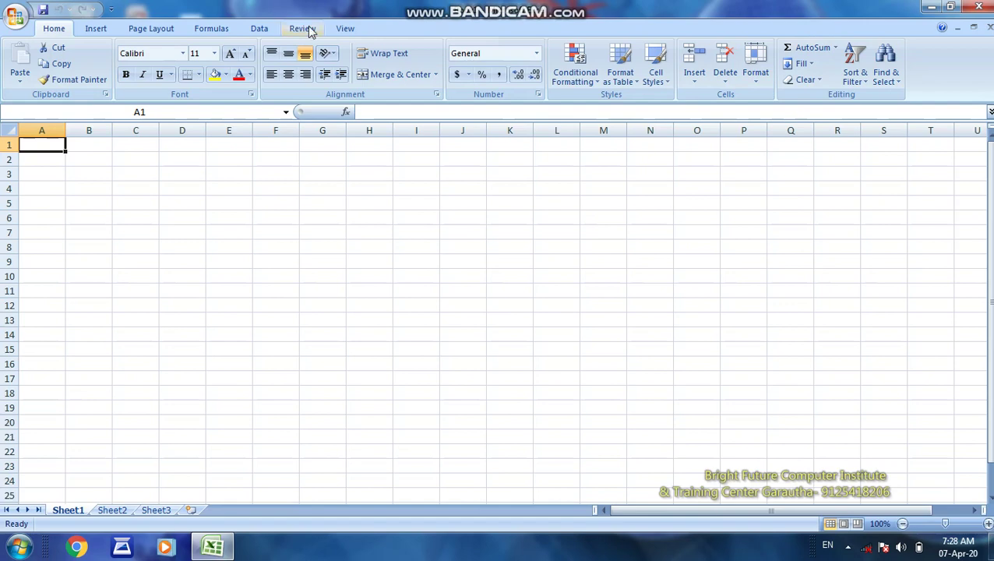
left_click(182, 189)
key("F12")
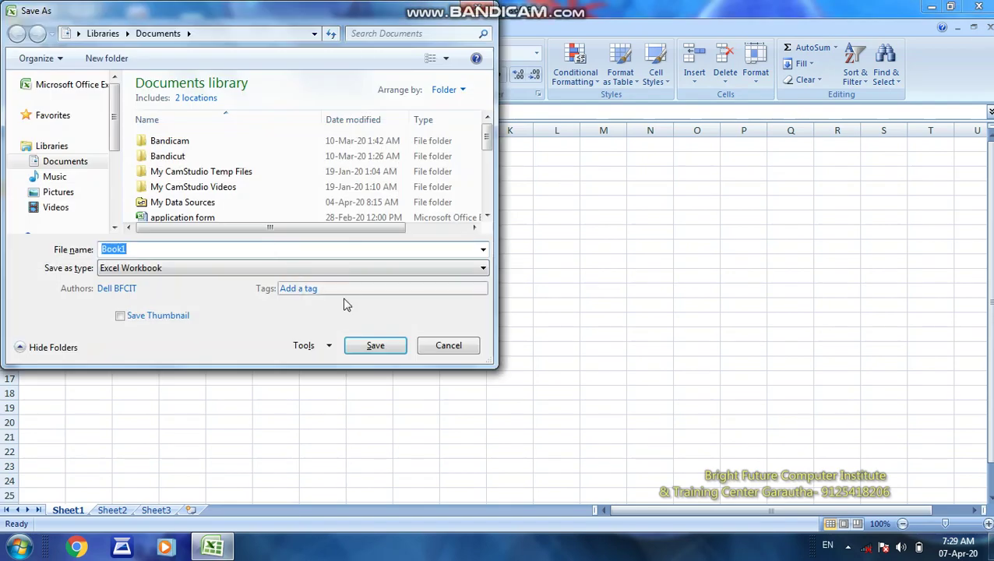
left_click(449, 347)
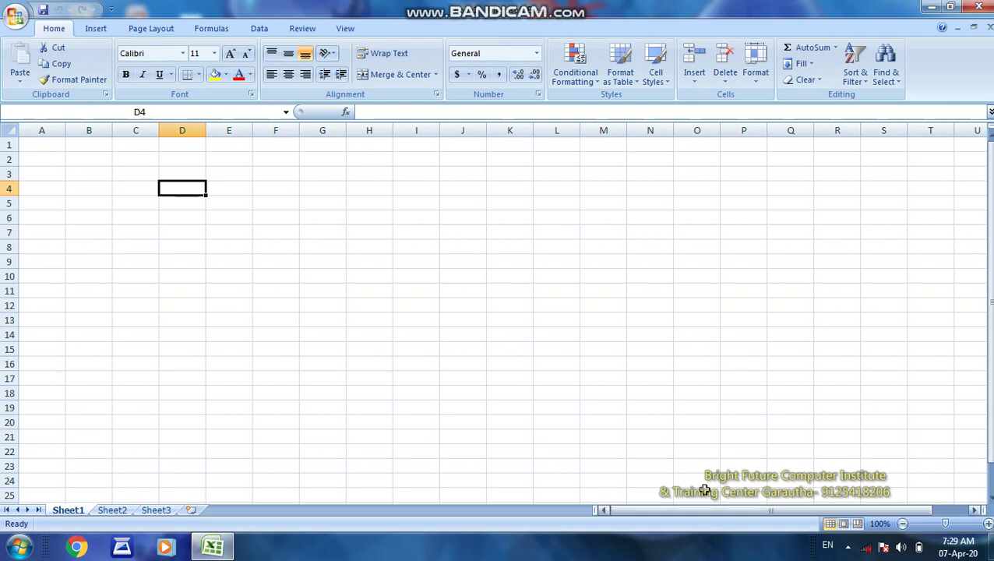
left_click_drag(360, 236, 402, 248)
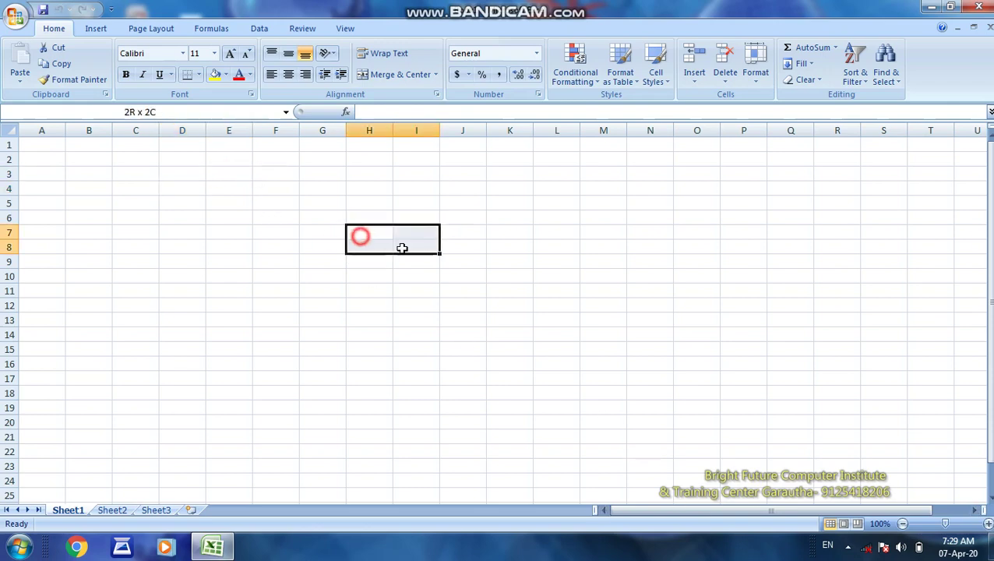
left_click(237, 186)
left_click(229, 130)
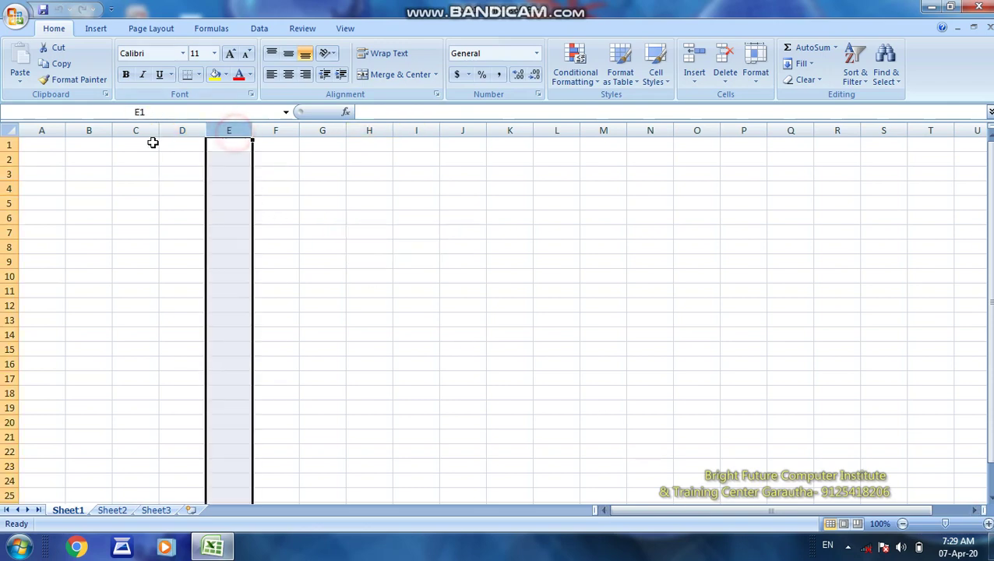
left_click(43, 130)
left_click(8, 174)
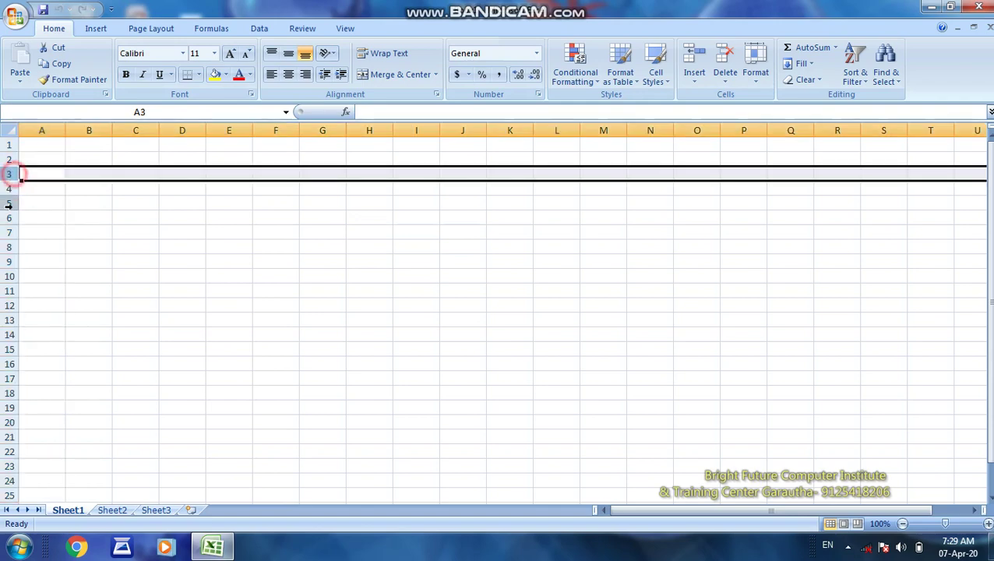
left_click(8, 203)
left_click(71, 156)
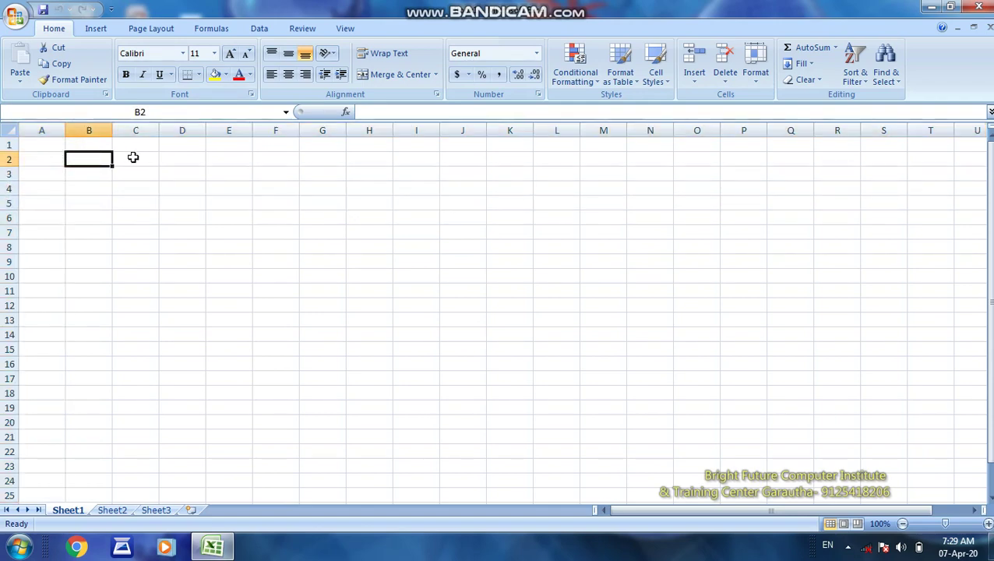
left_click(35, 144)
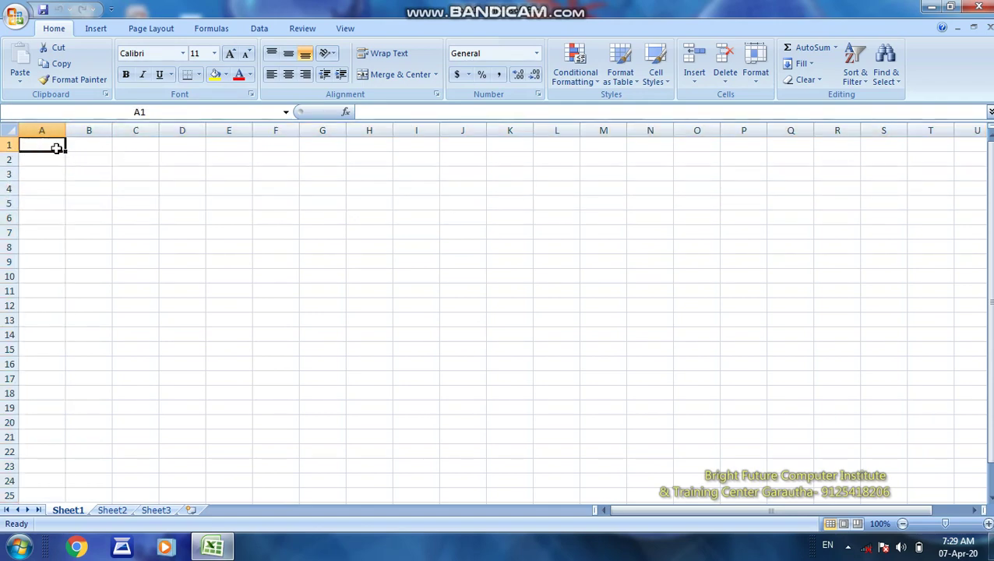
left_click_drag(242, 262, 463, 320)
left_click(321, 189)
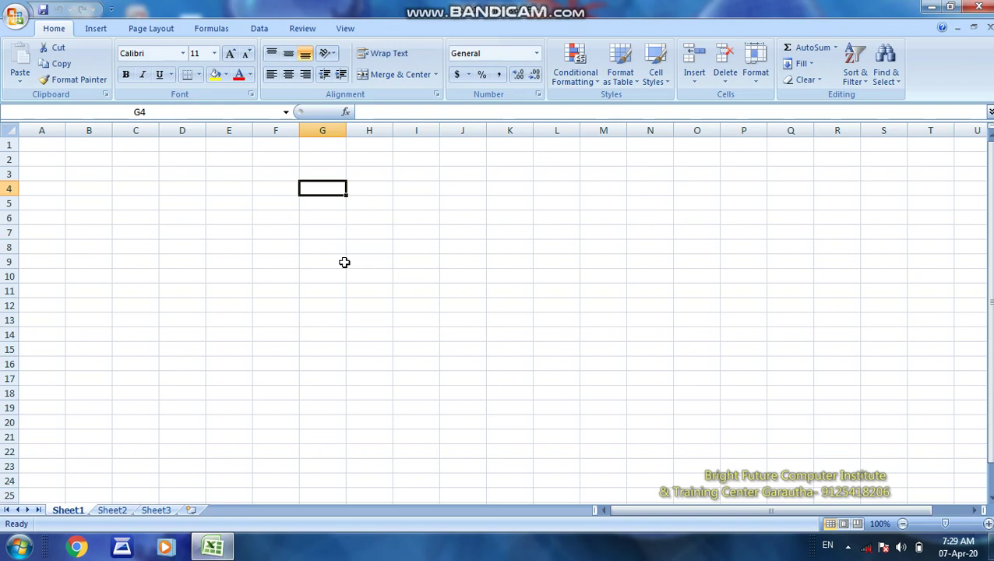
left_click(309, 224)
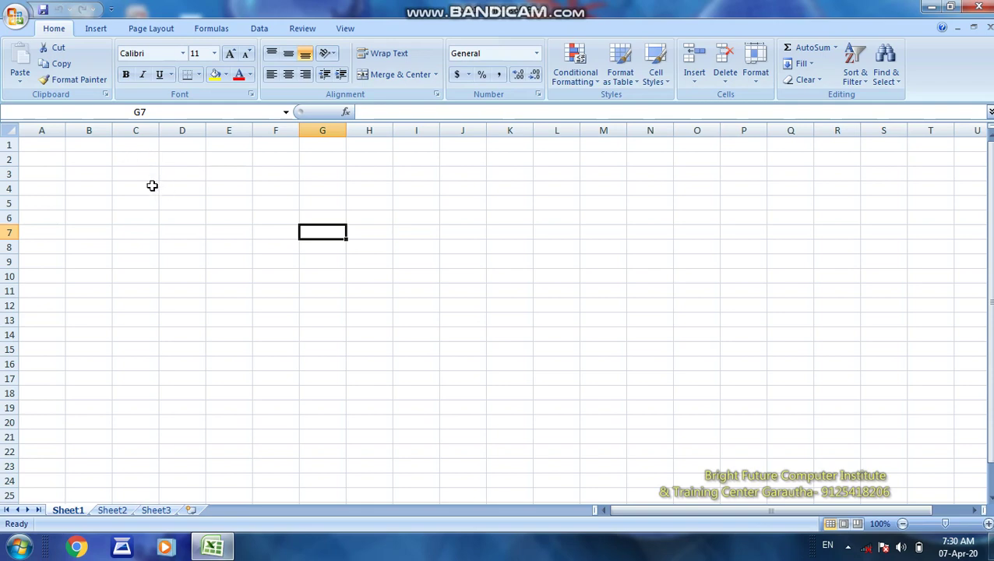
Open the recent workbook 'row' from the Office button.
left_click(17, 18)
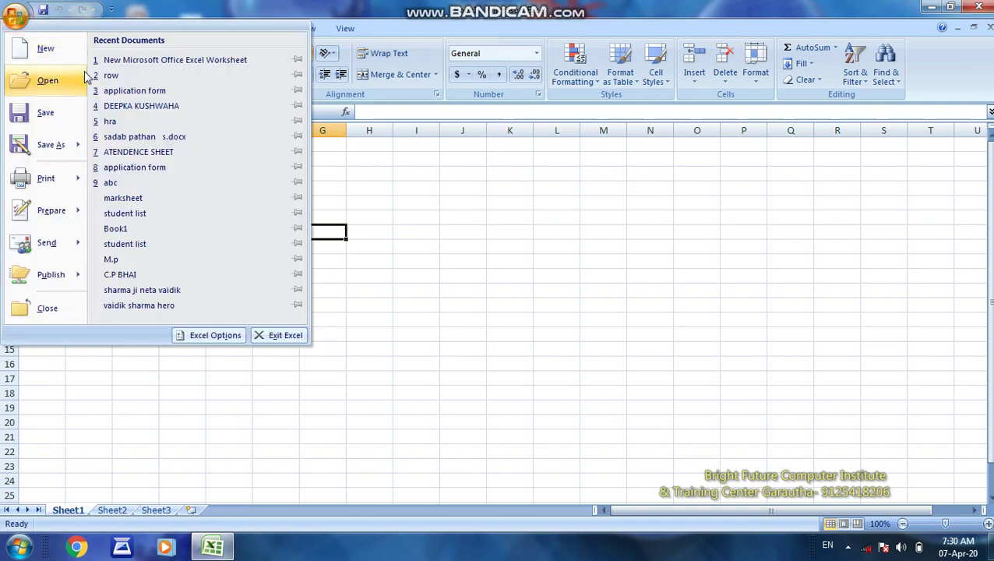
left_click(123, 75)
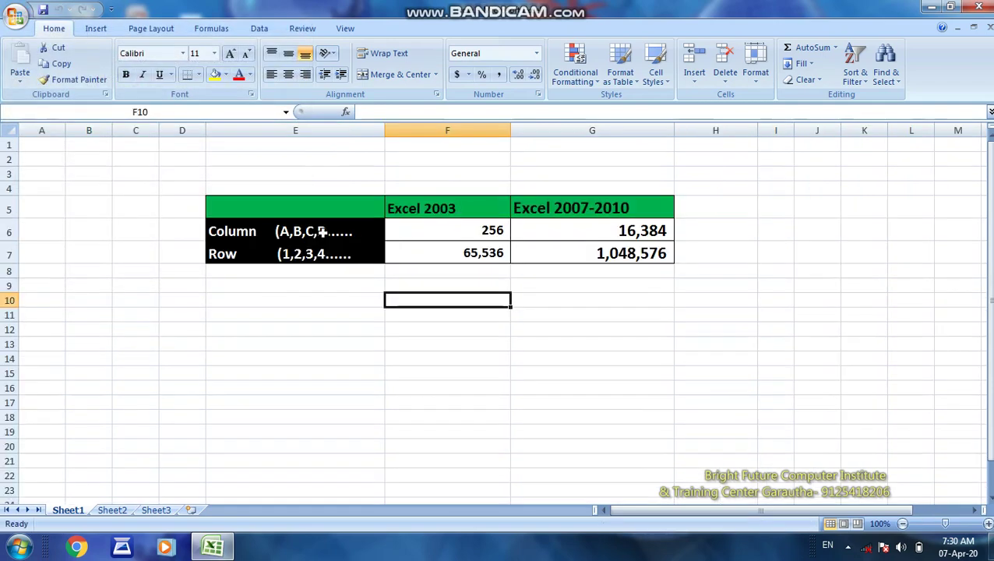
left_click(241, 231)
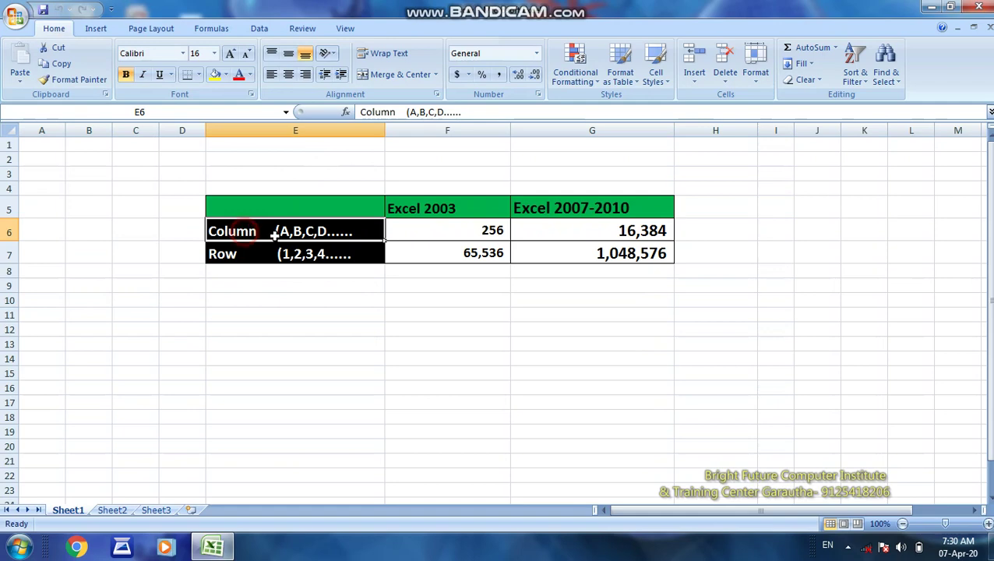
Point out the Excel 2003 and Excel 2007-2010 headings and the Column and Row labels.
left_click(432, 206)
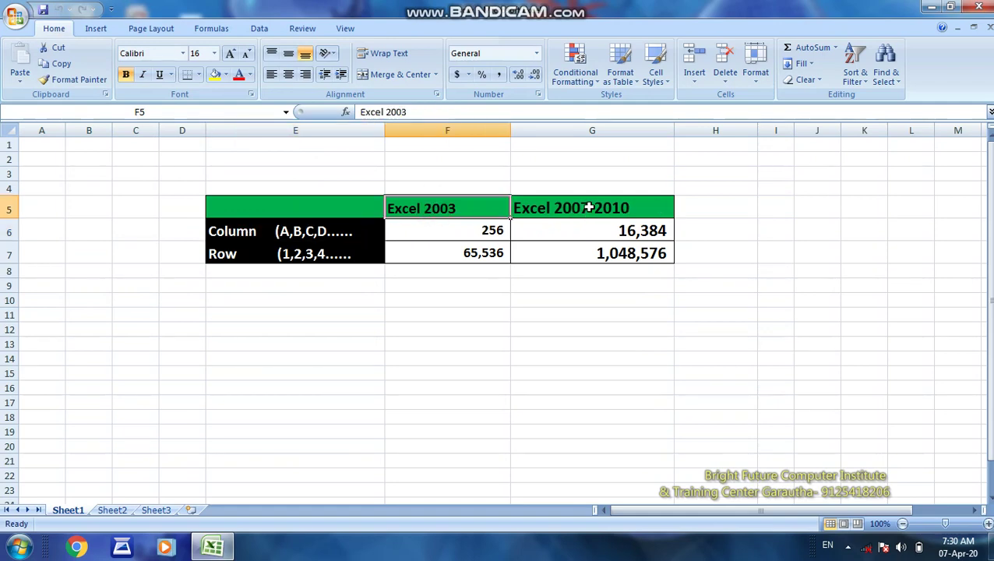
left_click(546, 209)
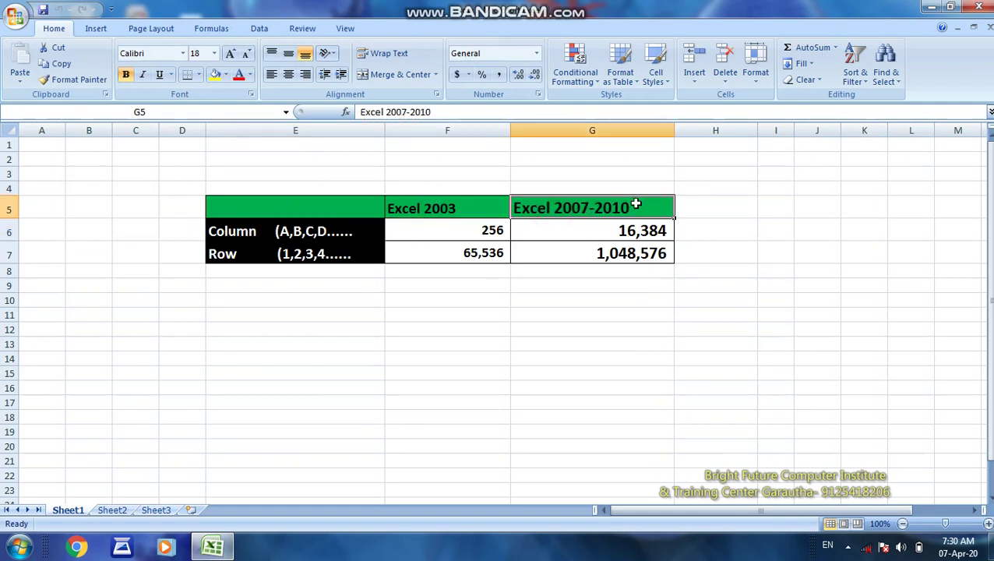
left_click(248, 237)
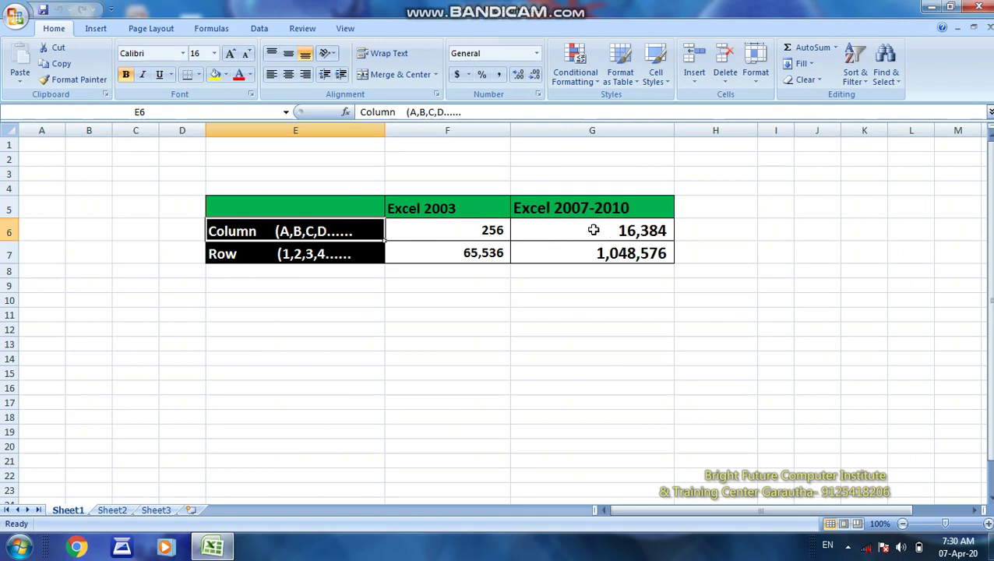
left_click(230, 253)
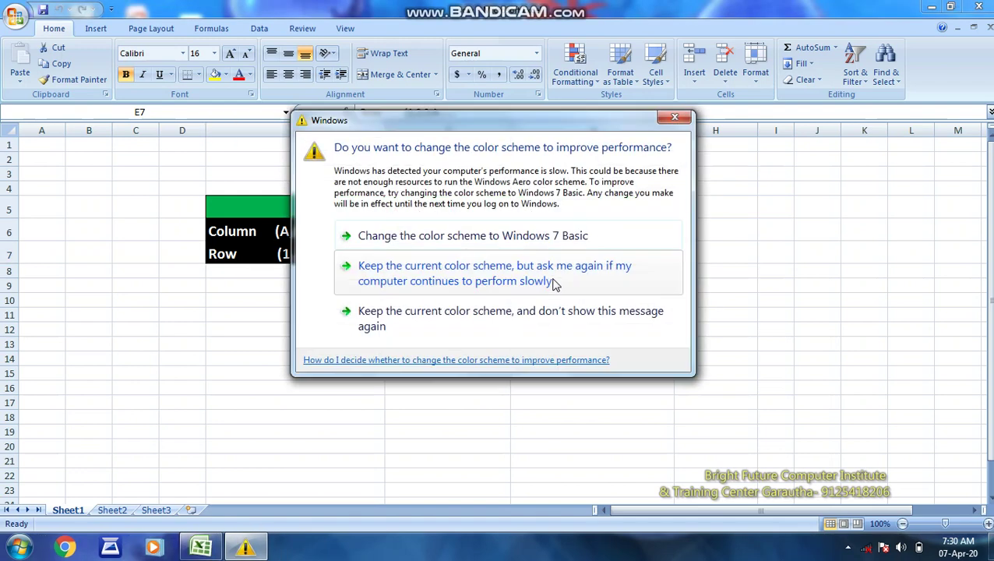
Dismiss the colour-scheme prompt and select the Excel 2007-2010 cells G5:G8.
left_click(676, 118)
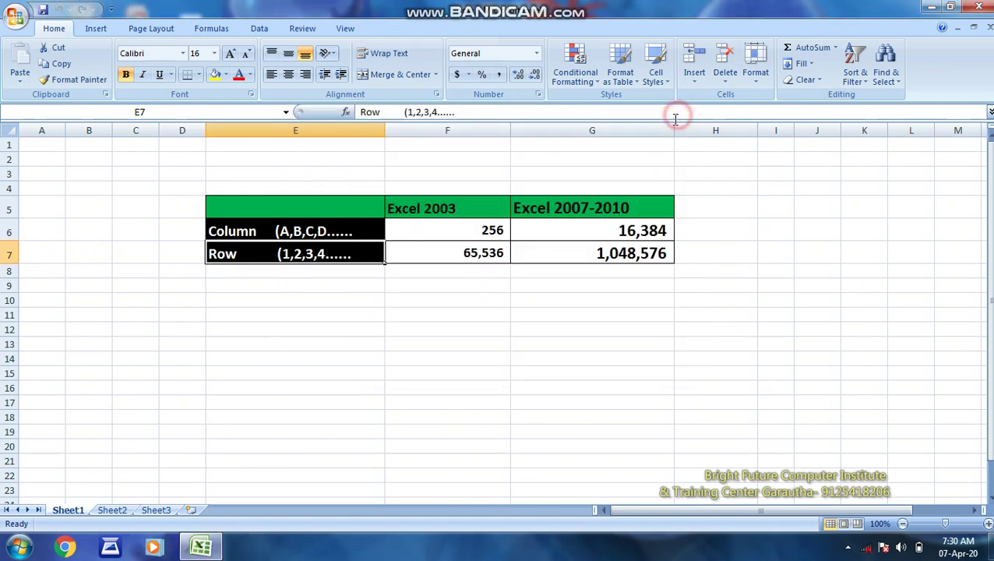
left_click(514, 285)
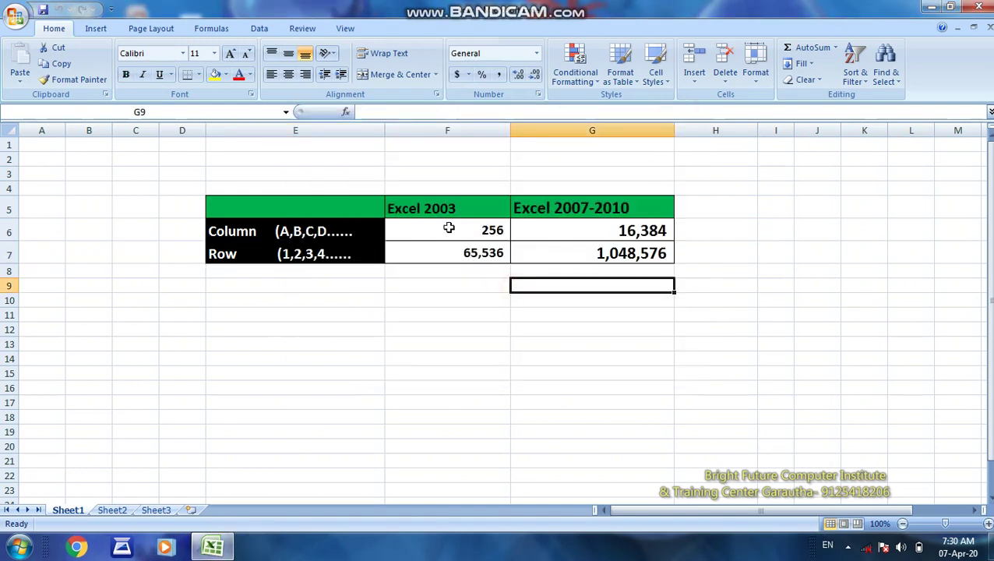
left_click(570, 228)
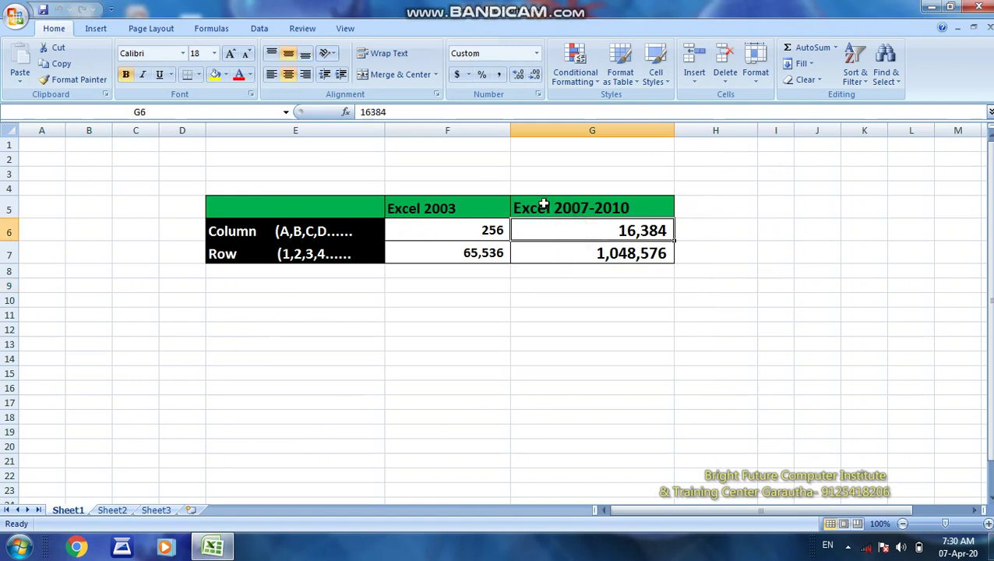
left_click_drag(543, 201, 544, 267)
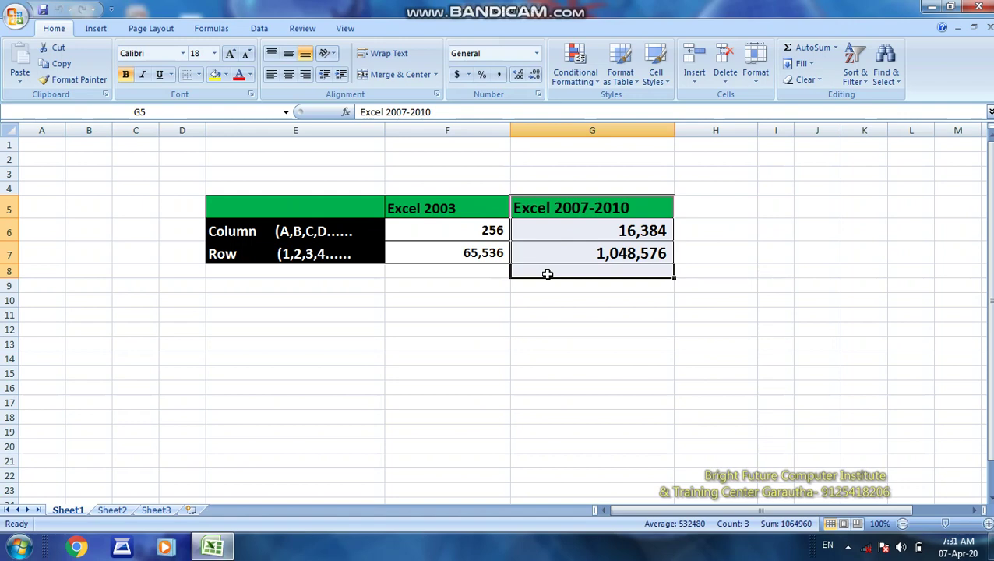
Refocus Excel and select the empty cells D4, F4 and D6 around the table.
left_click(453, 557)
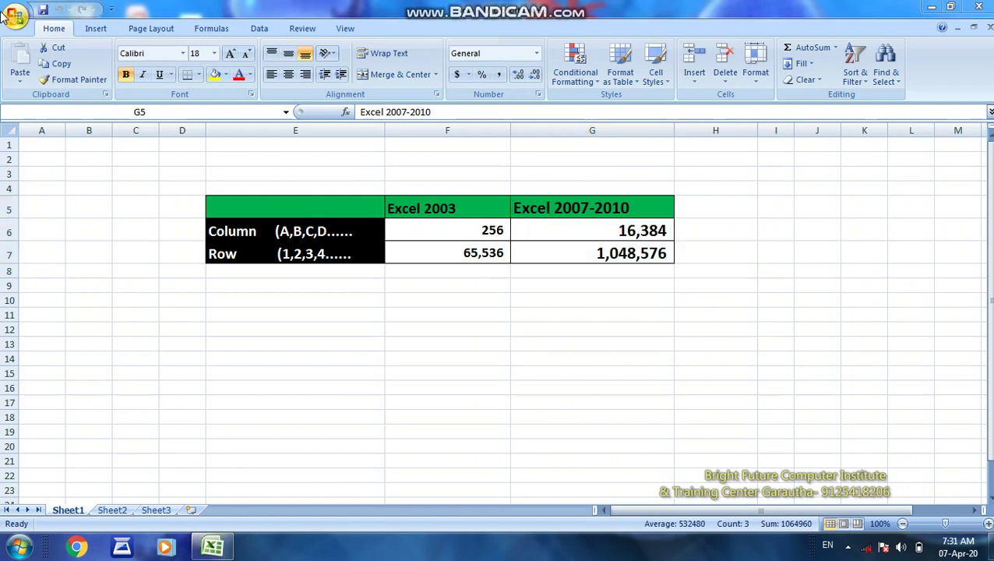
left_click(119, 207)
left_click(171, 188)
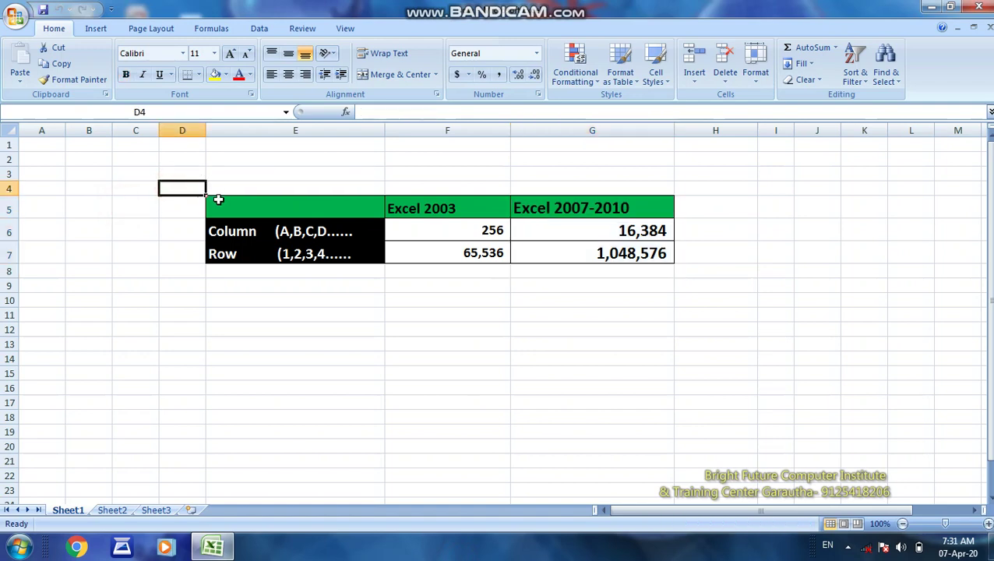
left_click(227, 162)
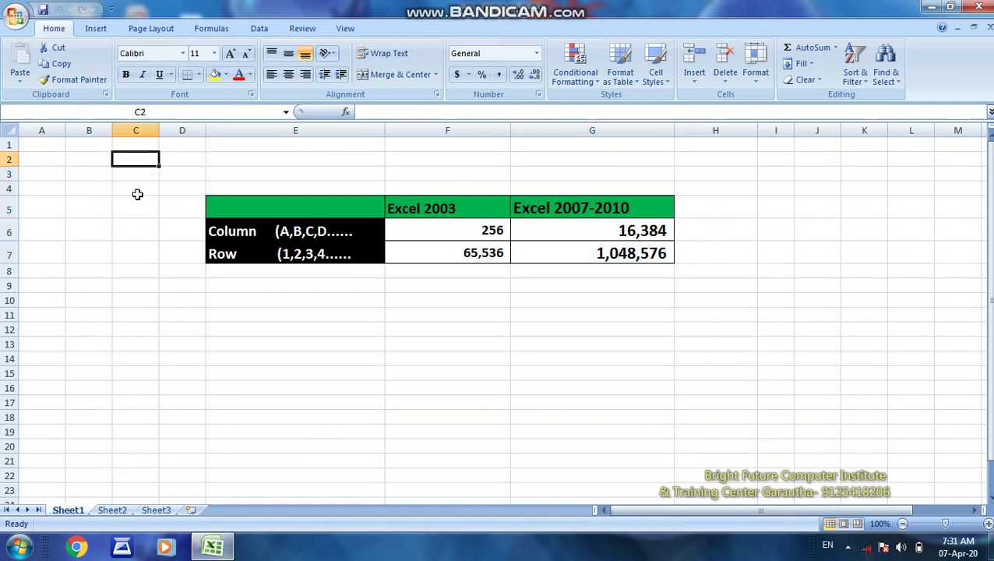
left_click(451, 188)
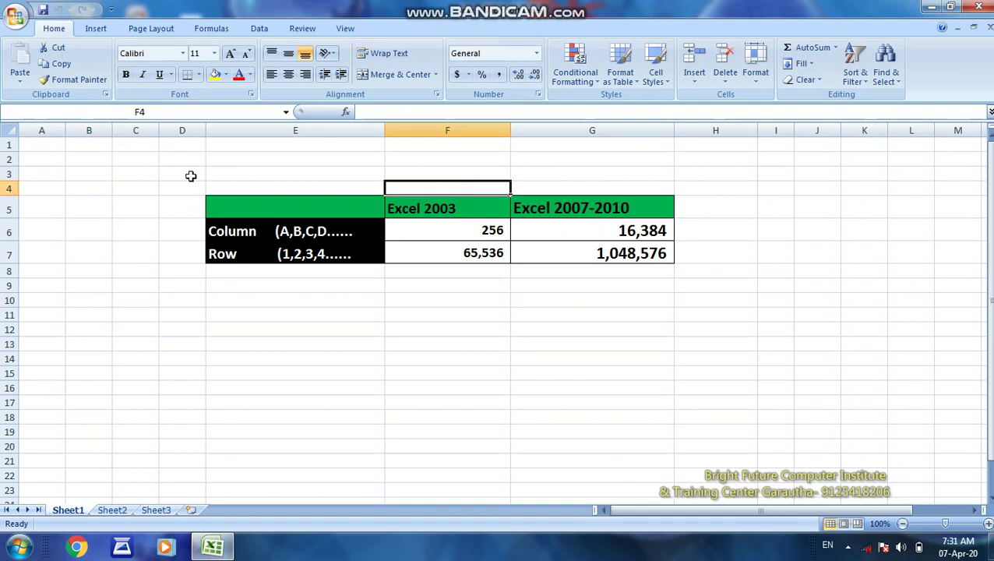
left_click(177, 226)
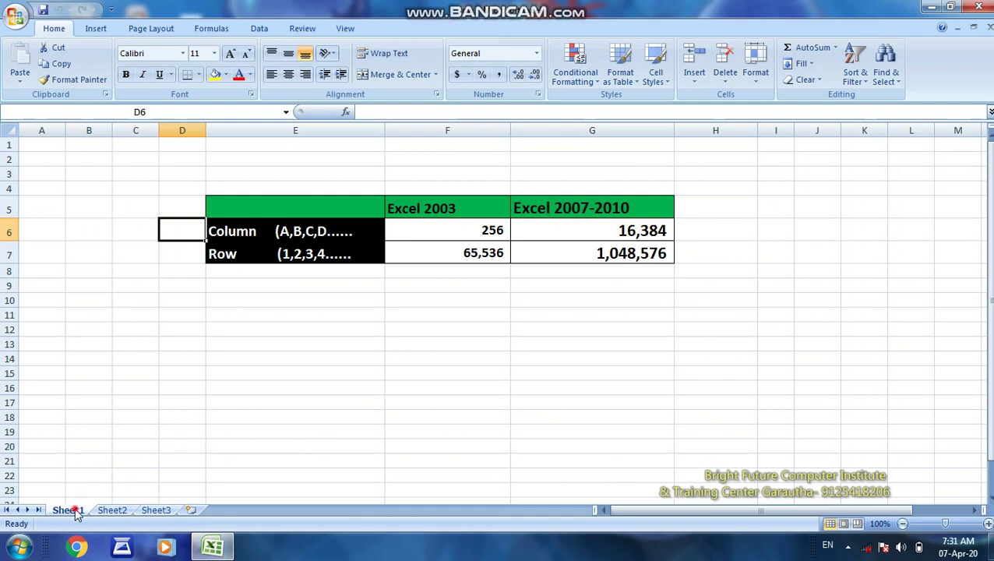
Flip through Sheet2 and Sheet3, return to Sheet1, then select cell G6 and row 2.
left_click(112, 510)
left_click(156, 510)
left_click(65, 510)
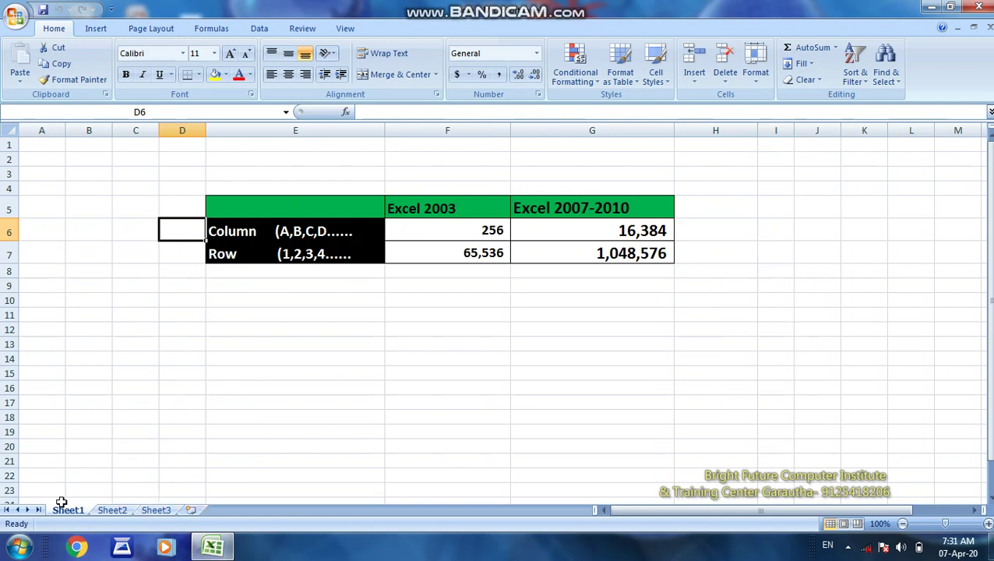
left_click_drag(106, 320, 106, 330)
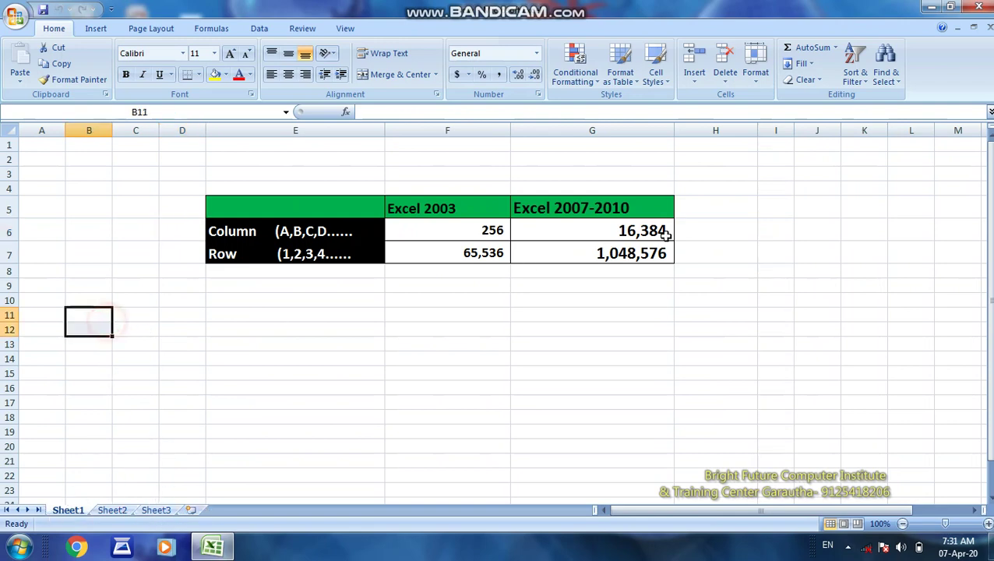
left_click(640, 234)
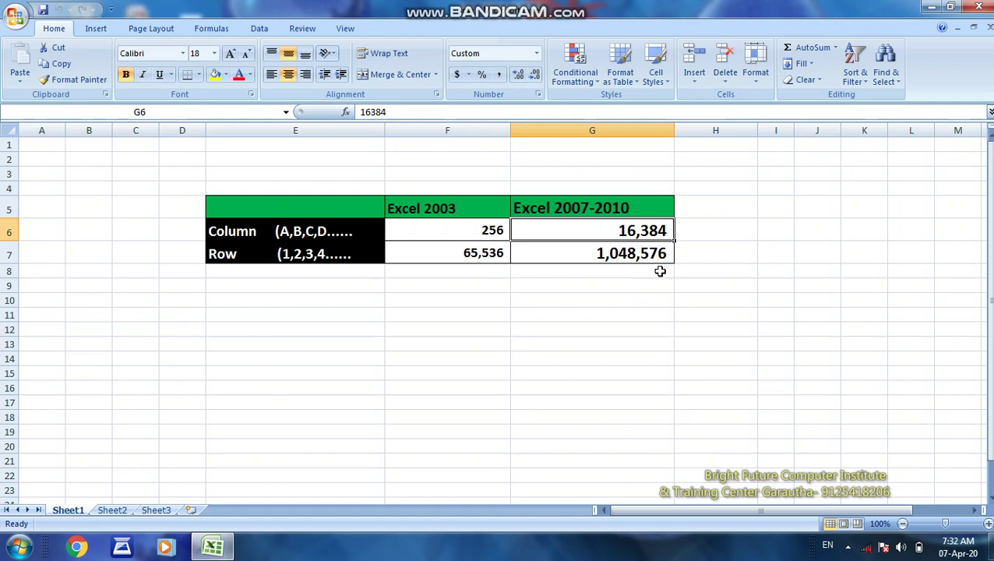
left_click(9, 159)
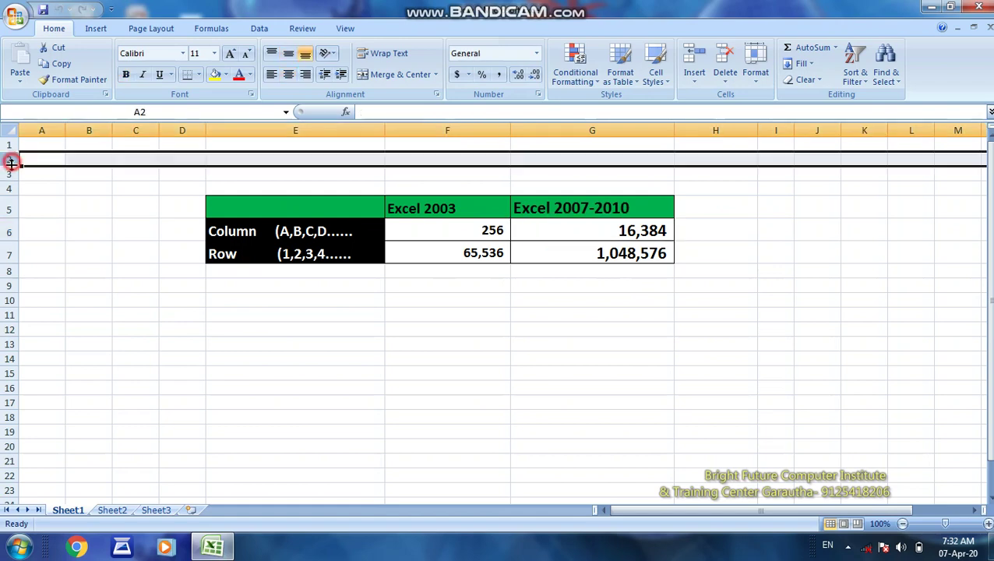
Select row 5 and cell C3, then open and close the Office menu.
left_click(10, 211)
left_click(138, 173)
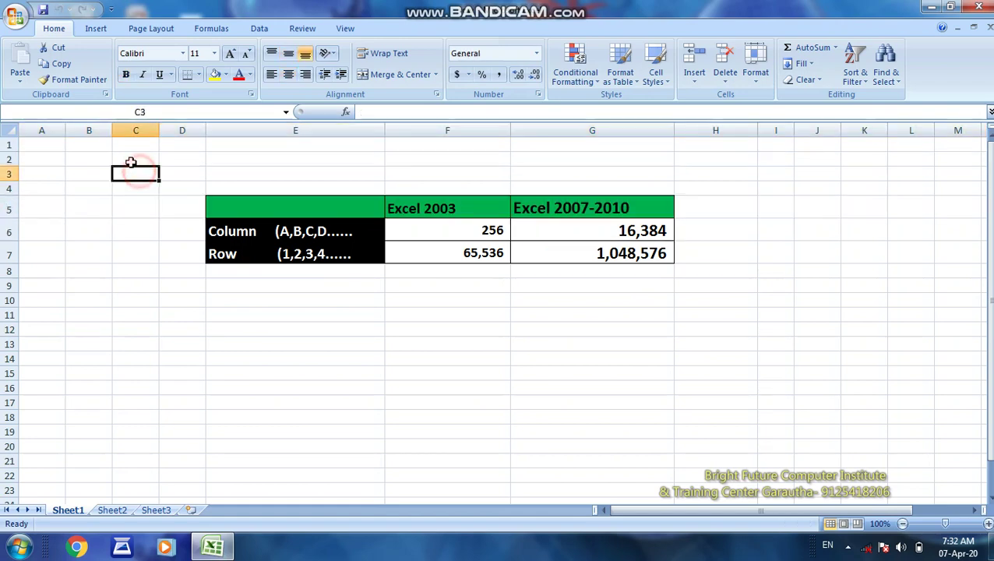
left_click(16, 12)
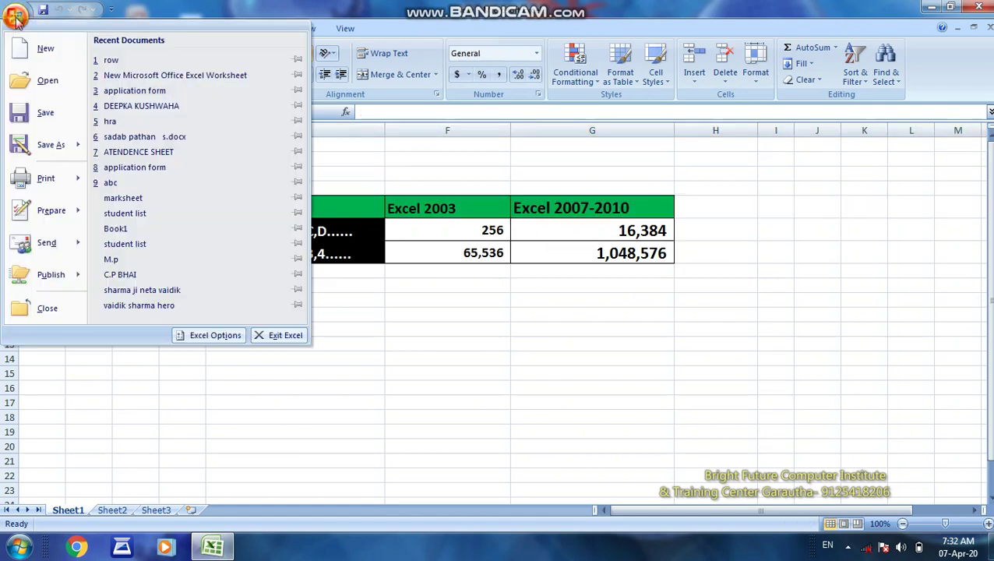
left_click(102, 378)
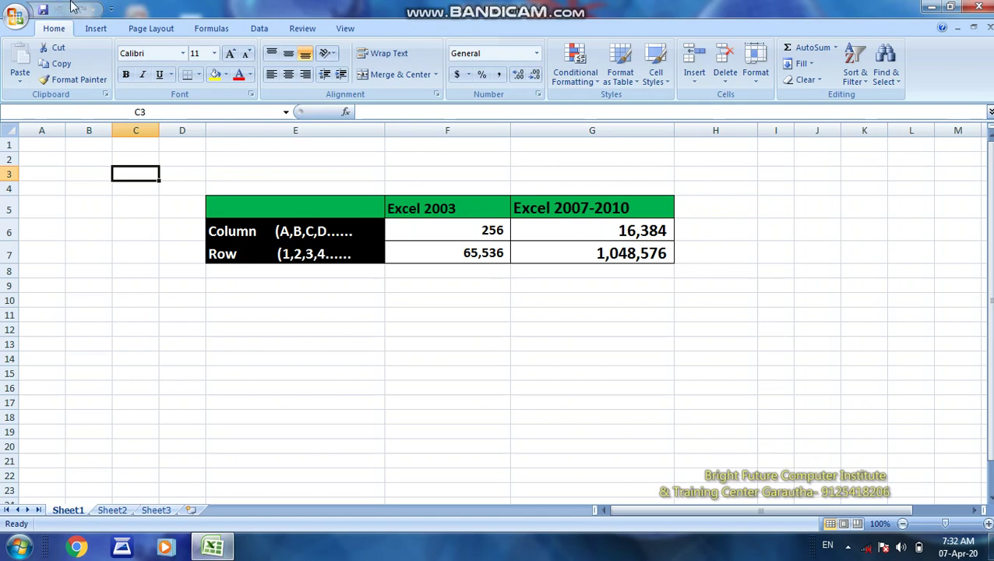
Add New and Open buttons to the Quick Access Toolbar.
left_click(98, 9)
left_click(141, 42)
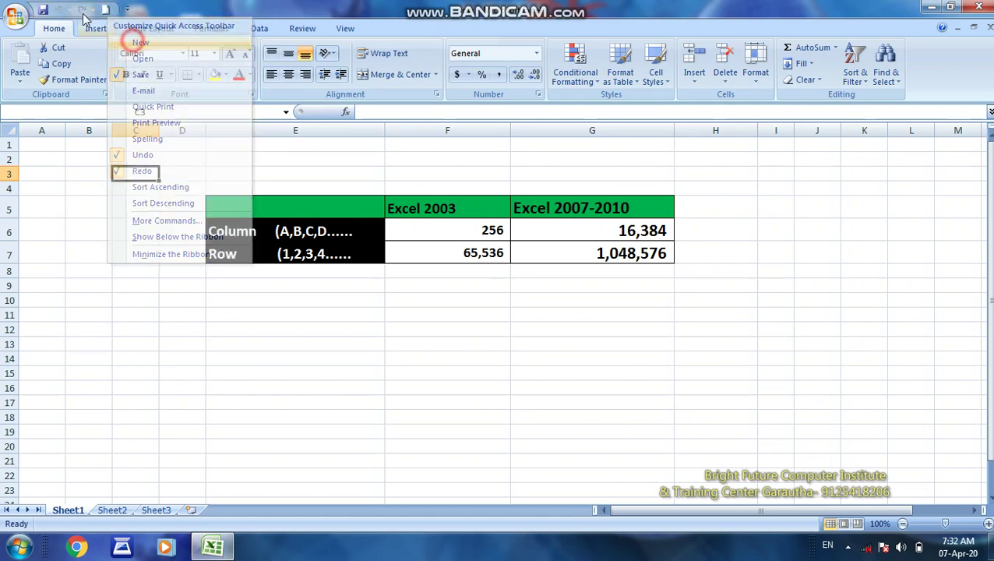
left_click(124, 10)
left_click(143, 58)
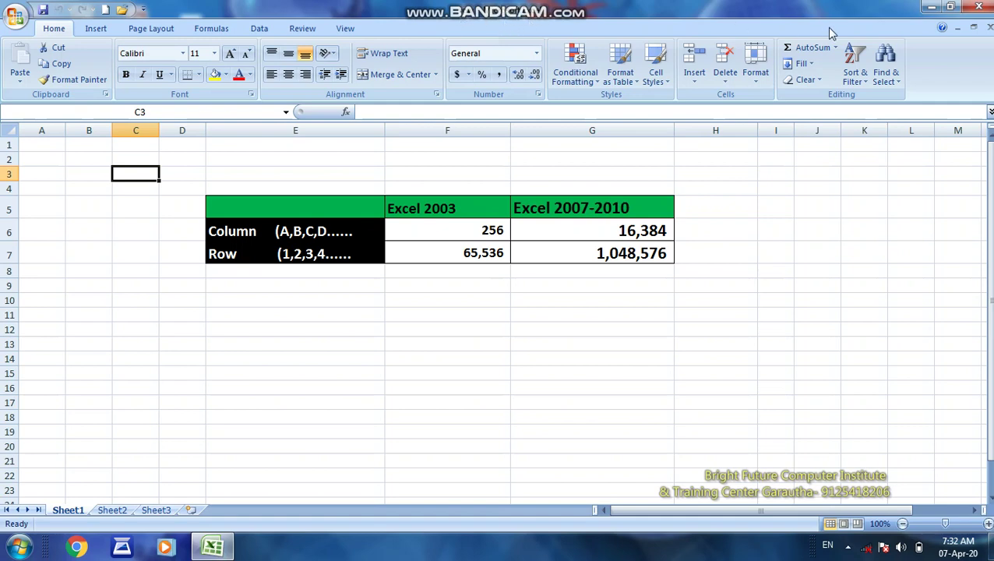
left_click(934, 9)
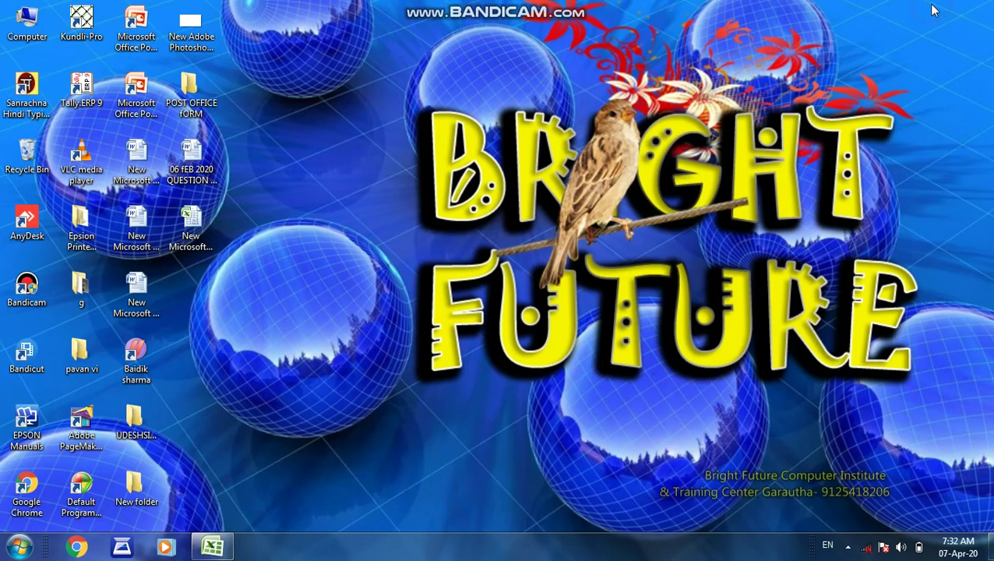
left_click(215, 551)
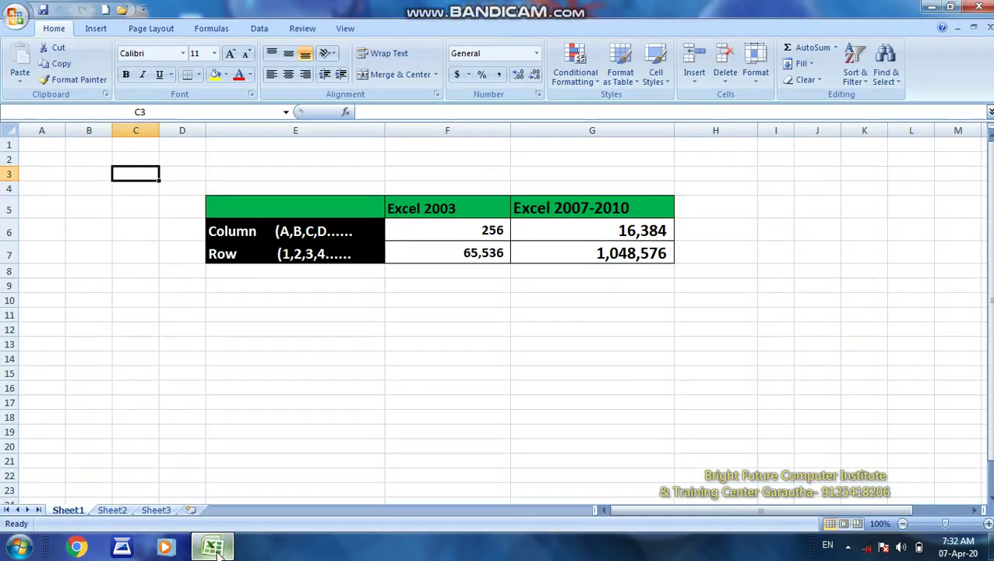
left_click(951, 8)
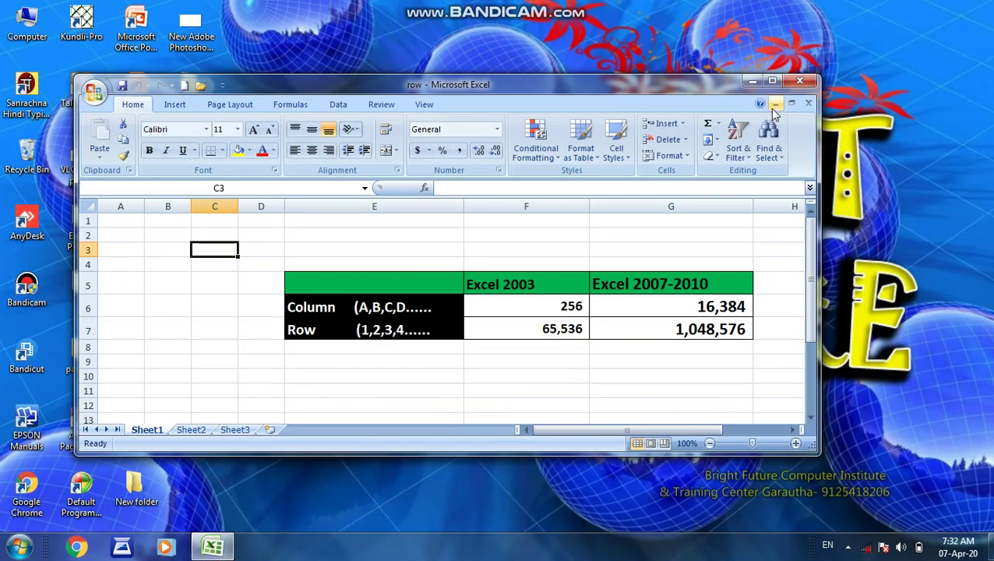
left_click(773, 82)
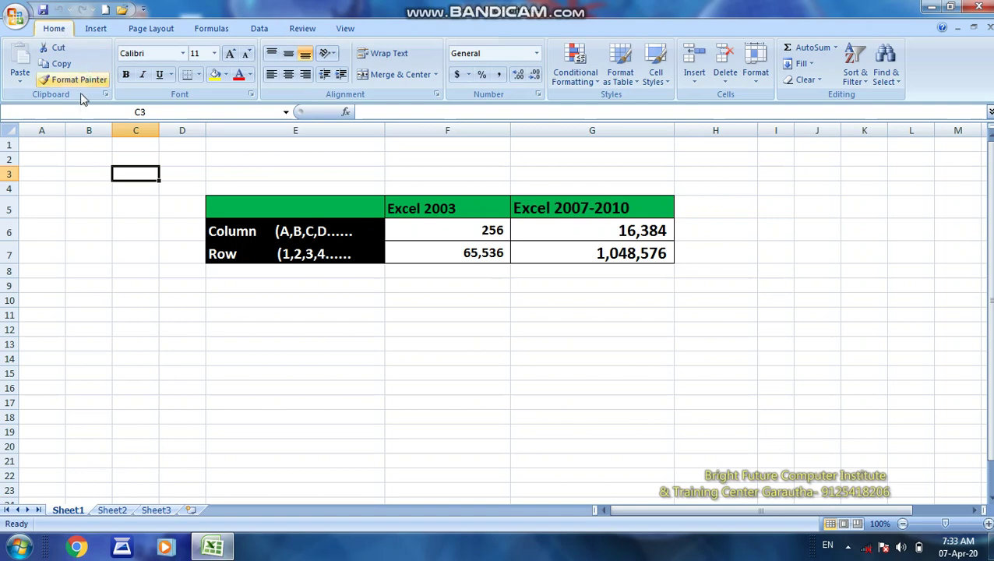
Switch the ribbon to Insert, then back to Home.
left_click(97, 29)
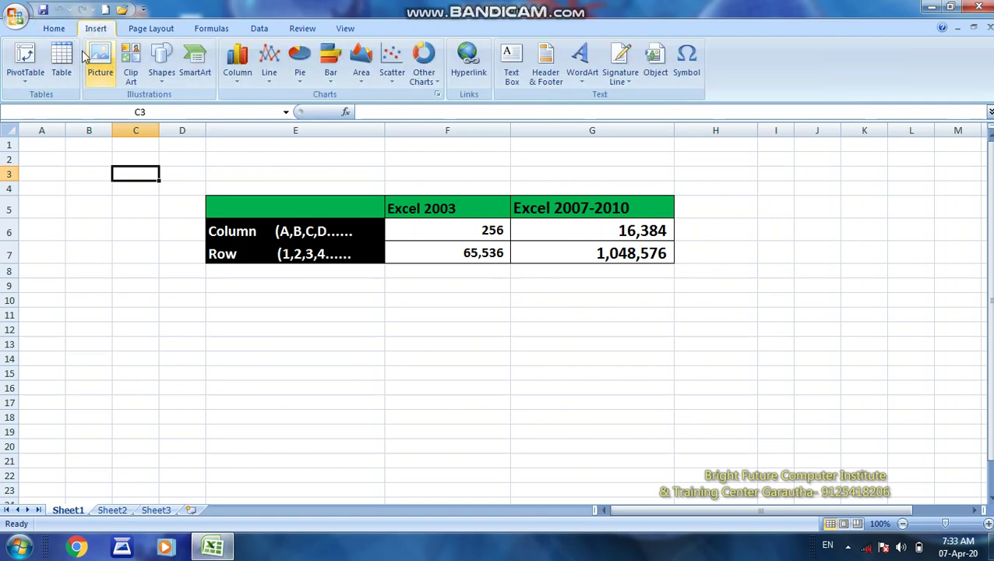
left_click(55, 30)
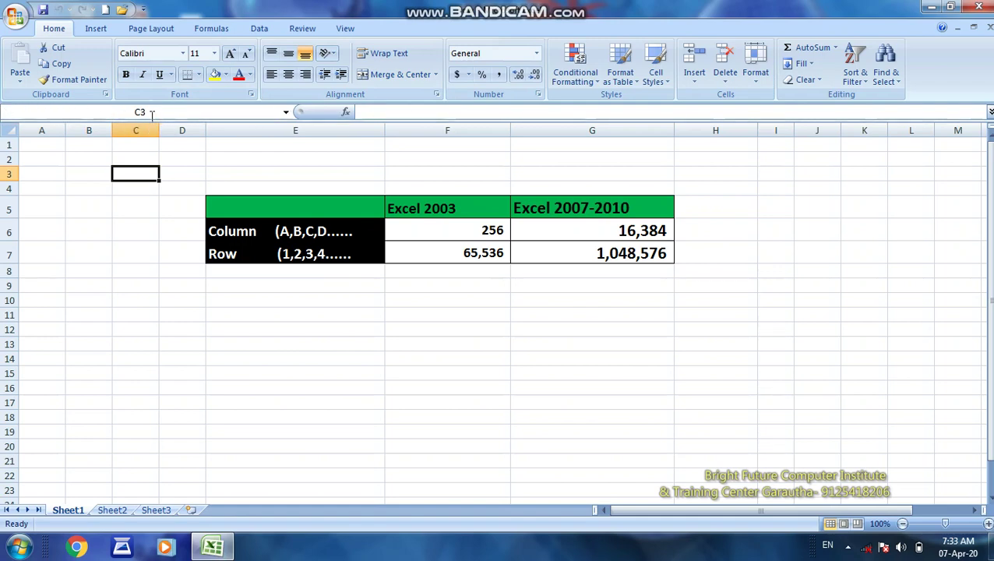
left_click(136, 226)
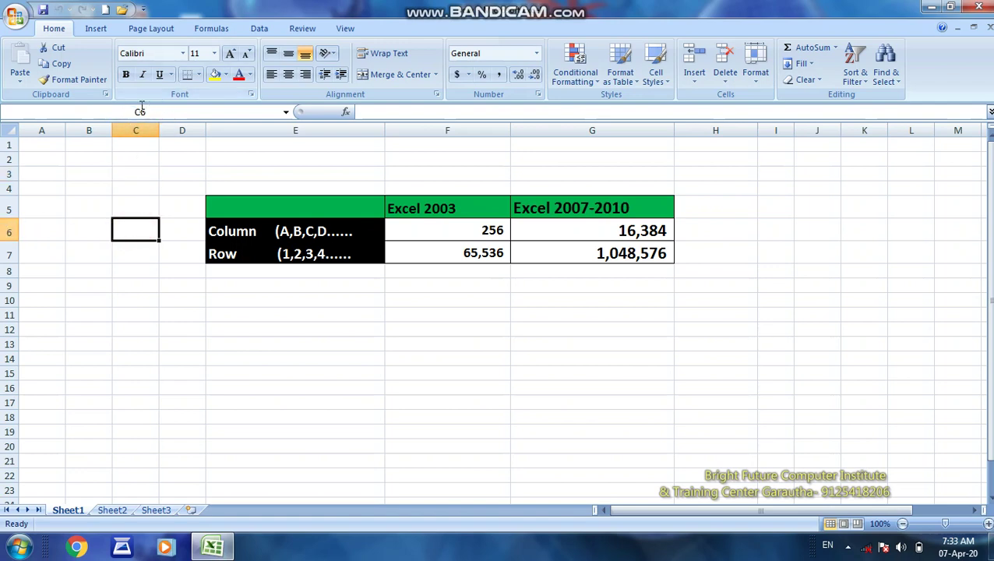
left_click(831, 273)
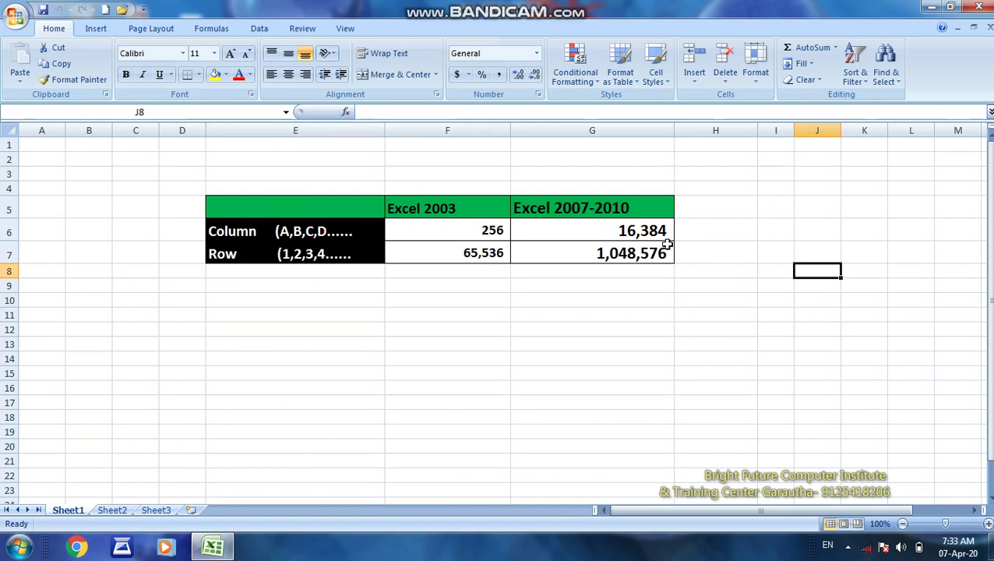
left_click(610, 227)
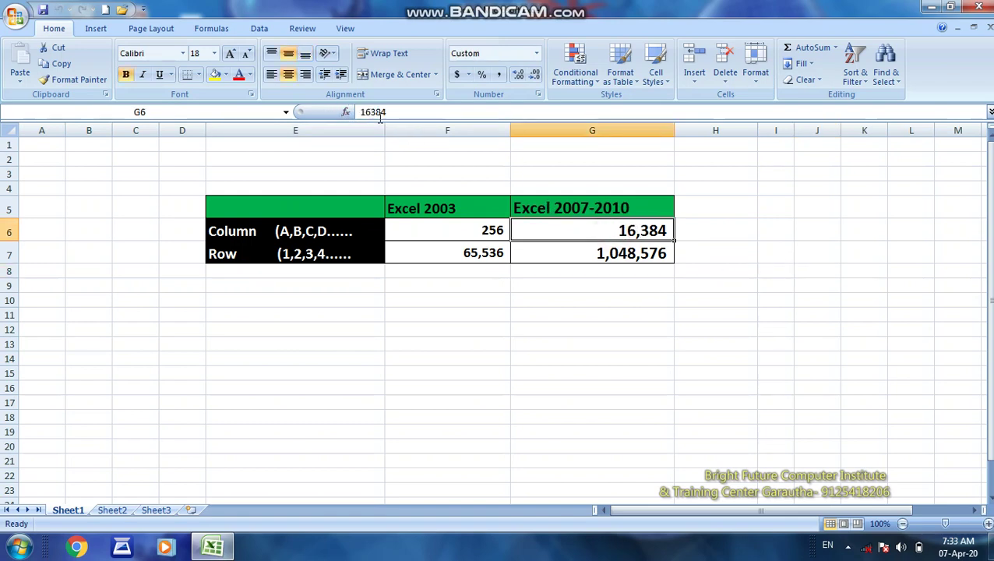
left_click(318, 239)
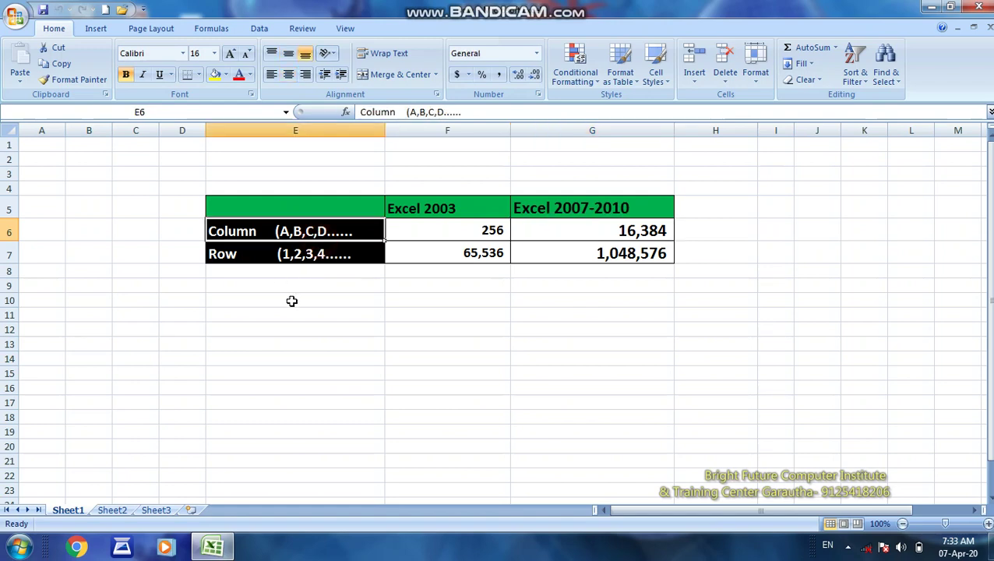
left_click(322, 327)
left_click(572, 342)
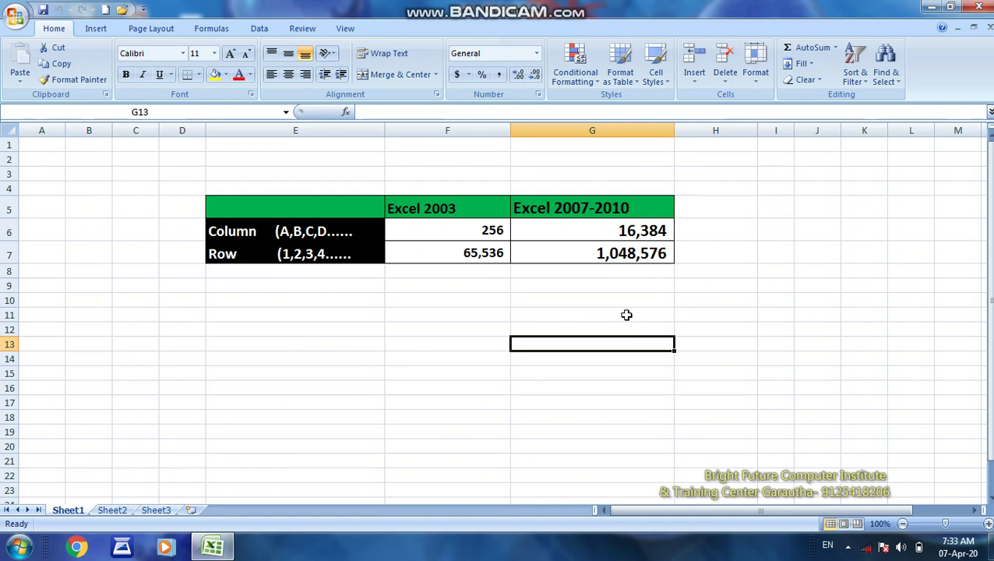
type("Brig")
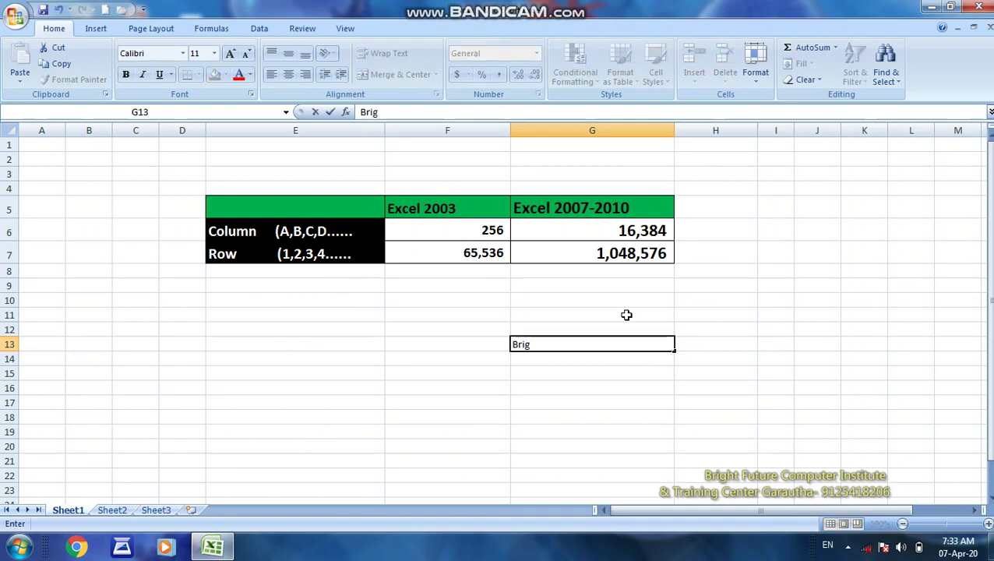
left_click(661, 415)
left_click(606, 344)
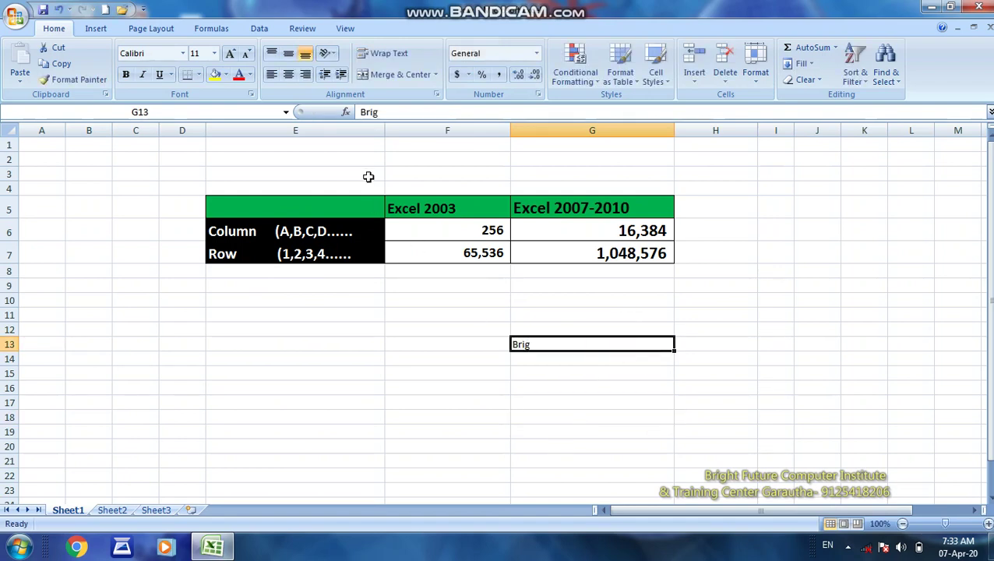
left_click(396, 112)
type("ffs")
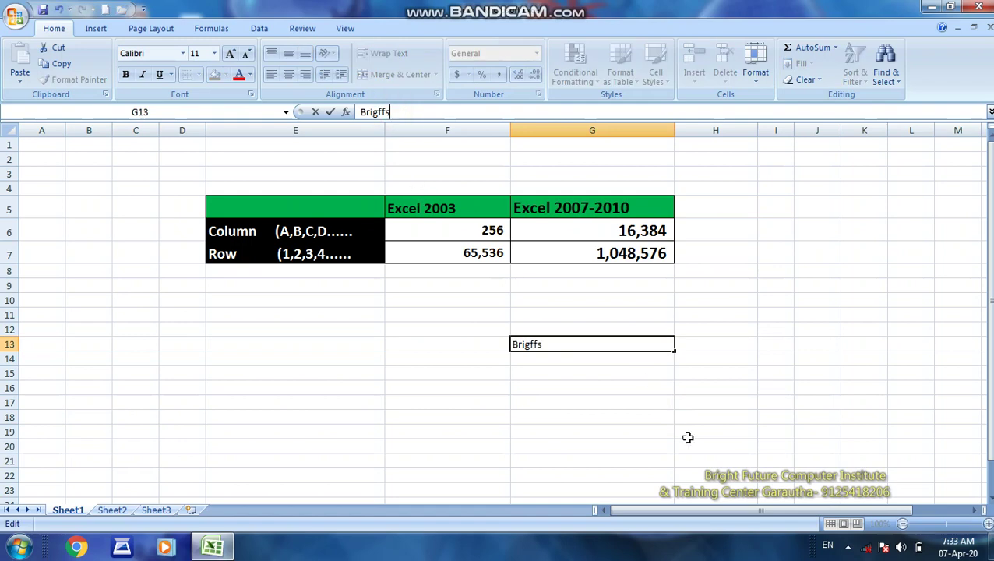
left_click(595, 394)
left_click(547, 343)
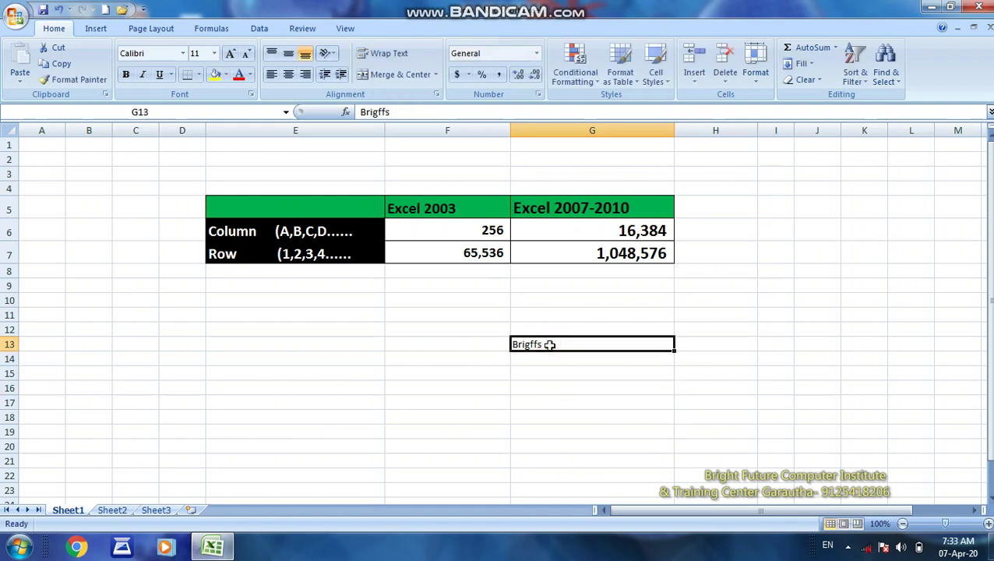
key("Delete")
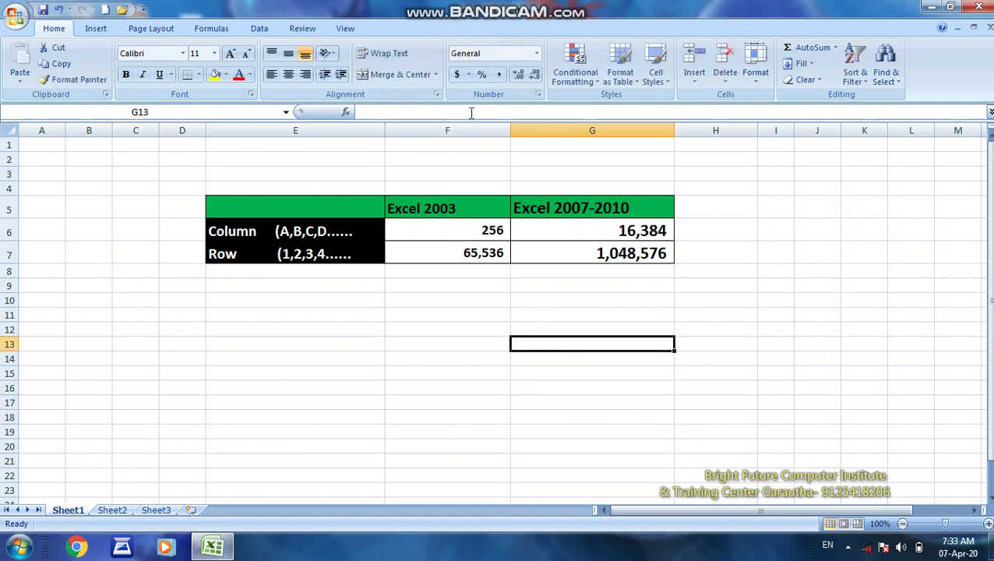
left_click(544, 338)
left_click(45, 146)
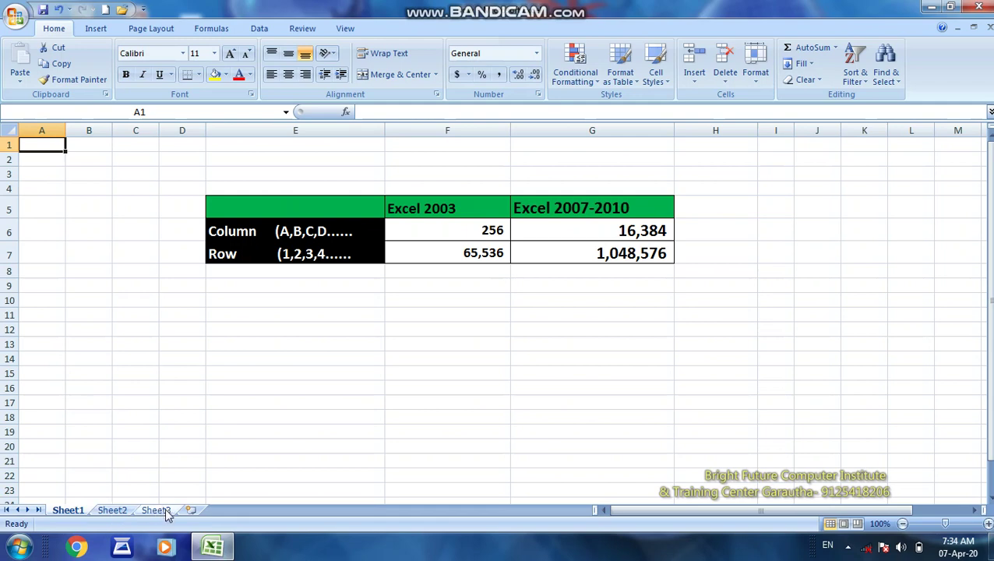
Add a blank Sheet4 after Sheet3, return to Sheet1, and scroll the sheet view.
left_click(191, 510)
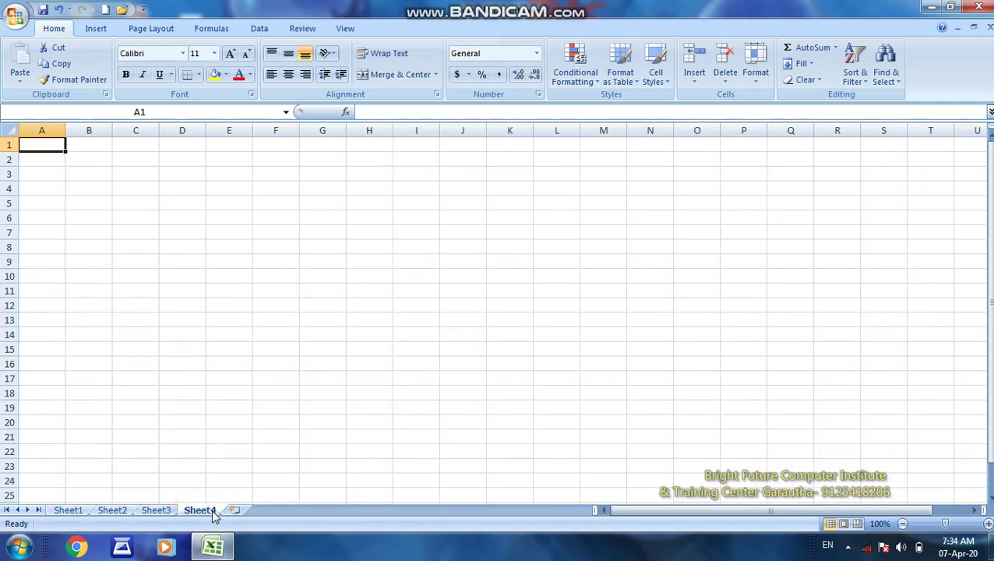
left_click(68, 511)
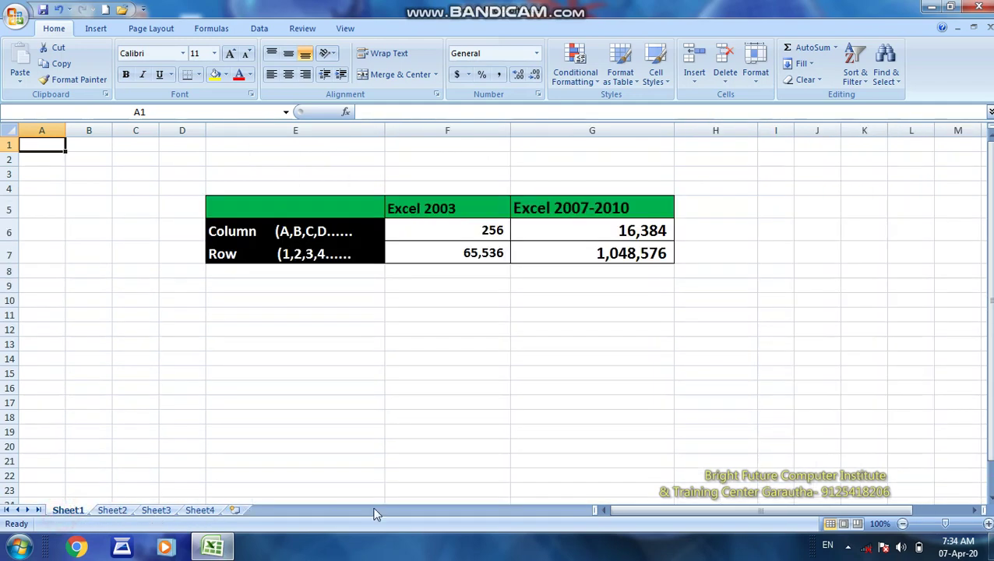
mouse_move(675, 513)
left_mouse_down()
mouse_move(613, 514)
mouse_move(745, 513)
mouse_move(708, 513)
left_mouse_up()
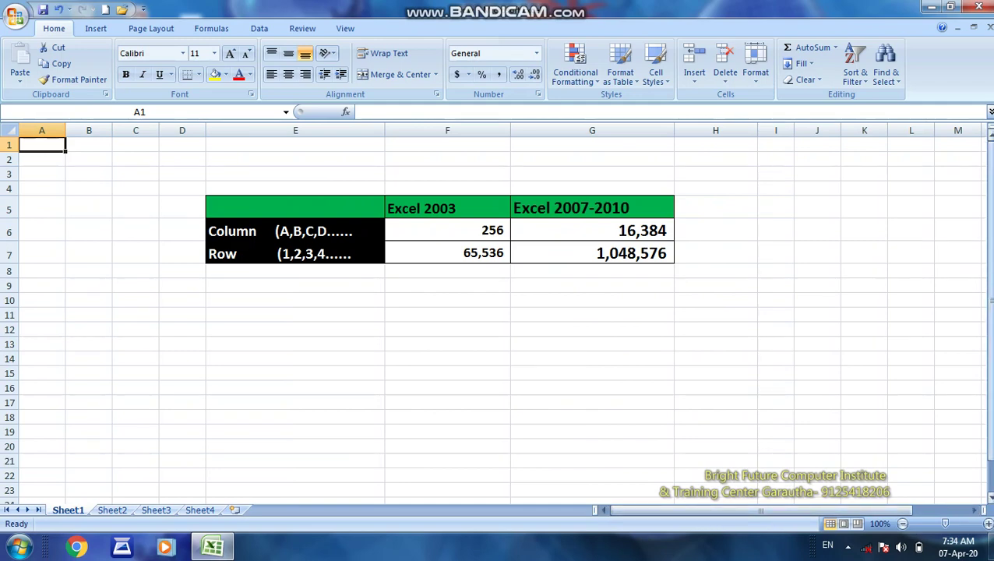
left_click_drag(988, 294, 987, 365)
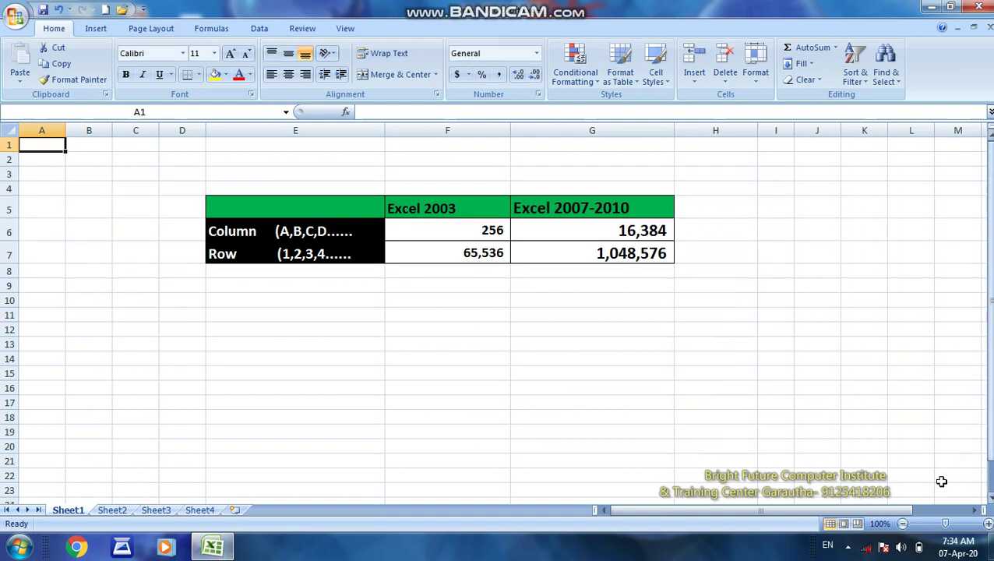
left_click(903, 524)
left_click(902, 524)
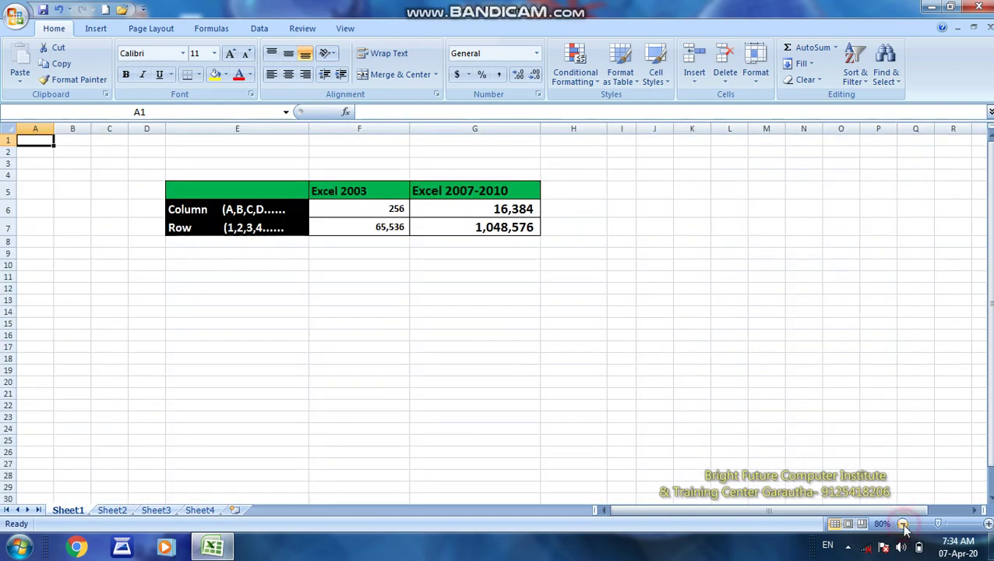
left_click(903, 525)
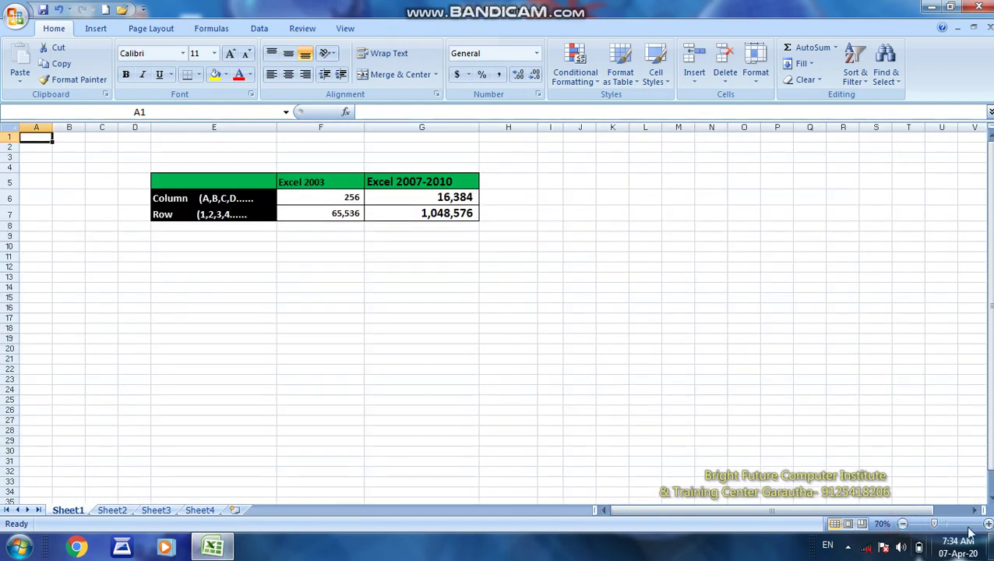
left_click(988, 524)
left_click(988, 525)
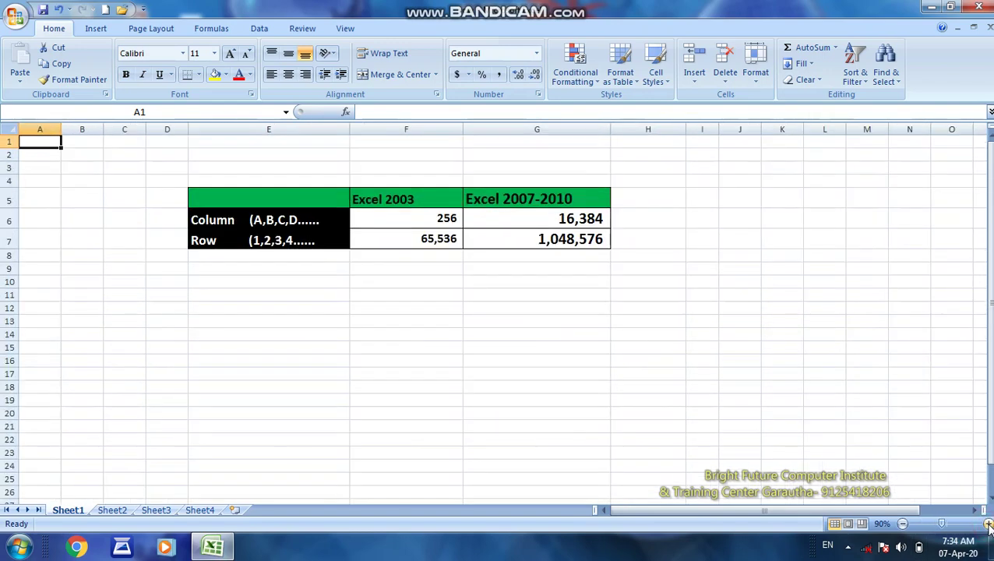
left_click(988, 525)
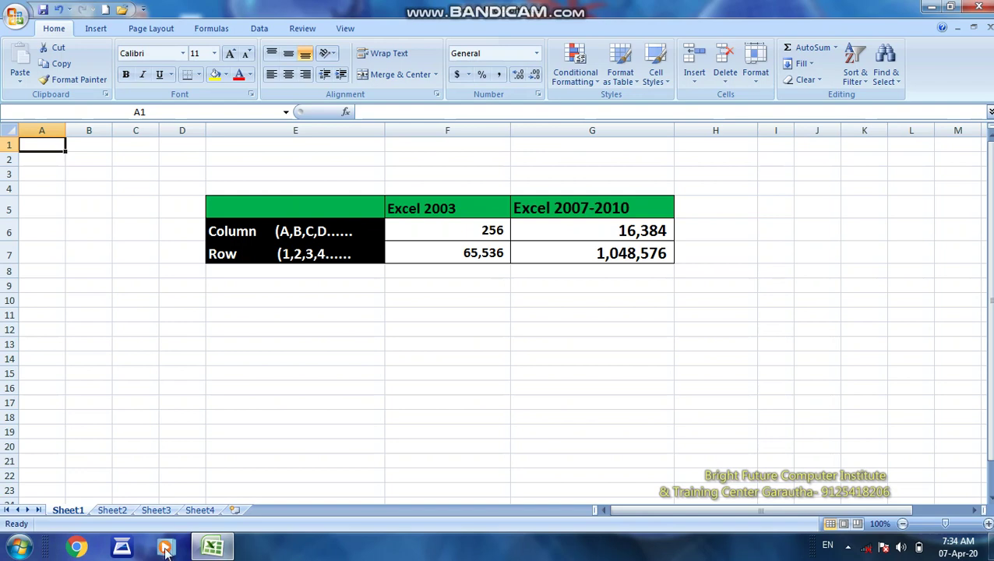
Select the Row label cell E7, then cell F4.
left_click(251, 263)
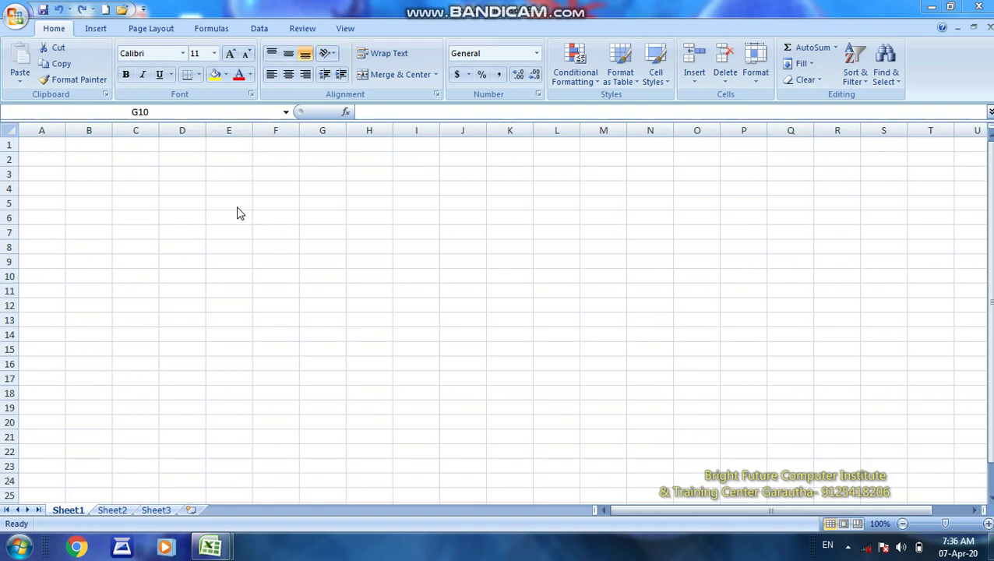
left_click(271, 191)
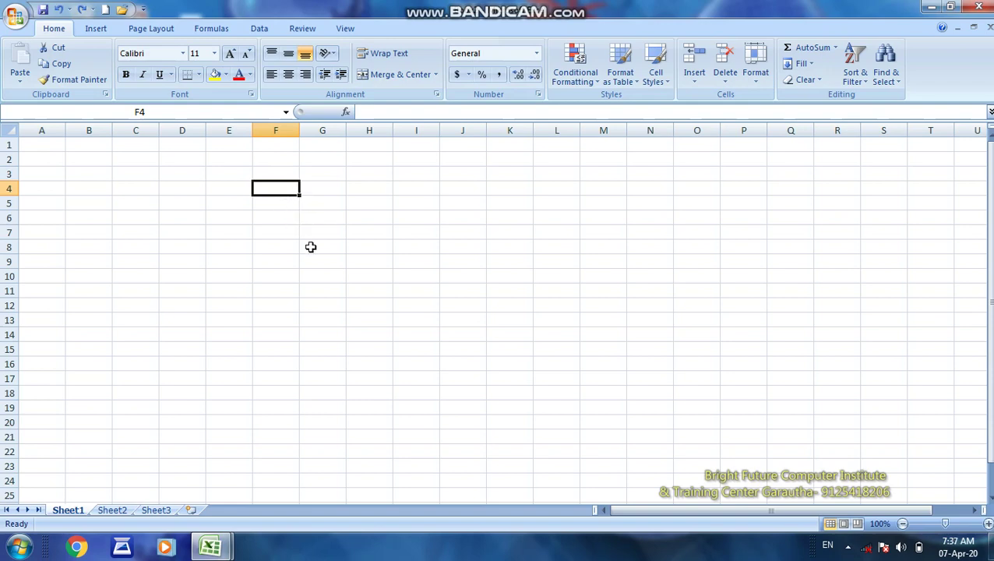
Fill Bright down column E to row 21, then delete the entries in E6:E8.
key("ctrl+z")
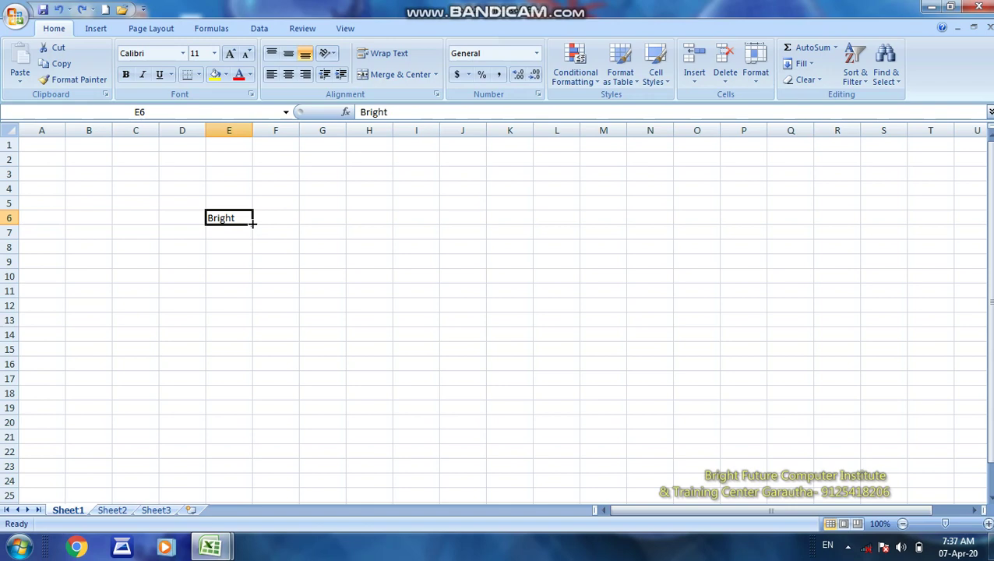
left_click_drag(253, 223, 265, 442)
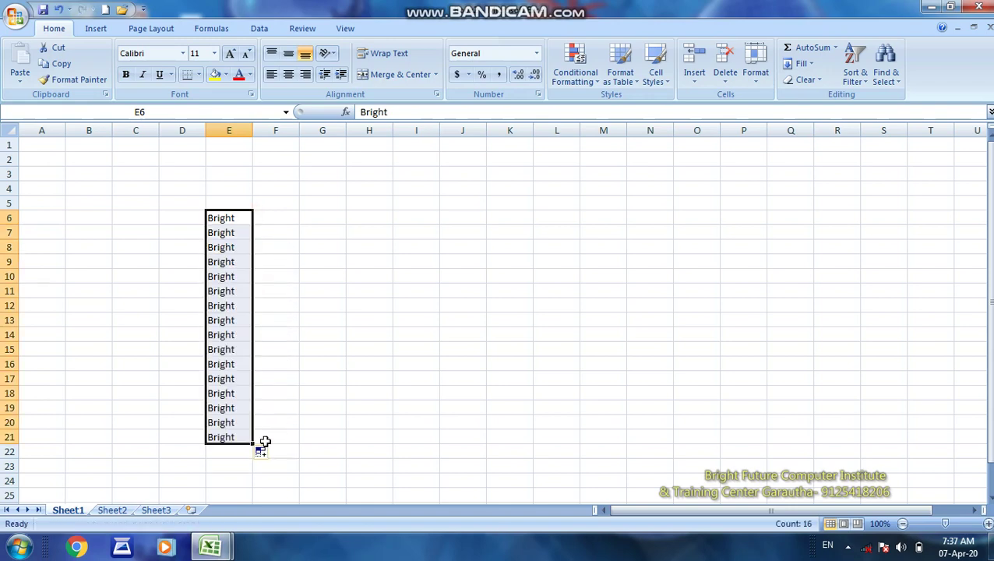
left_click(217, 228)
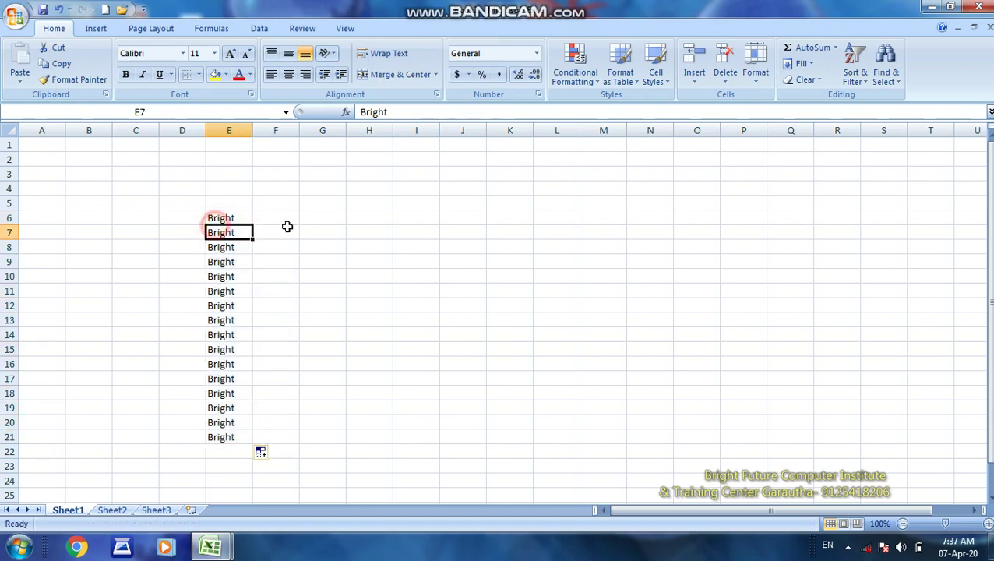
left_click(287, 219)
left_click_drag(226, 222, 226, 321)
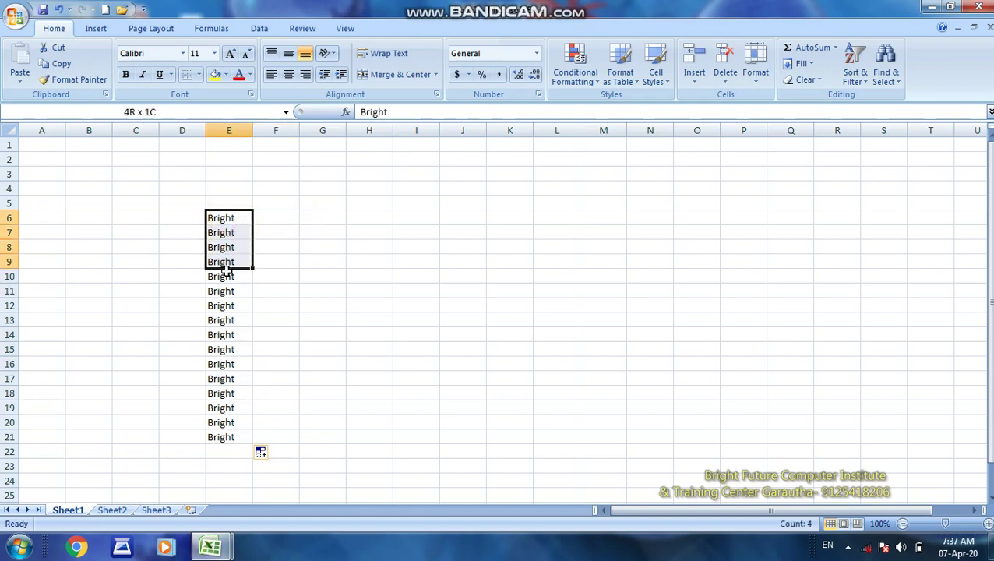
left_click(271, 273)
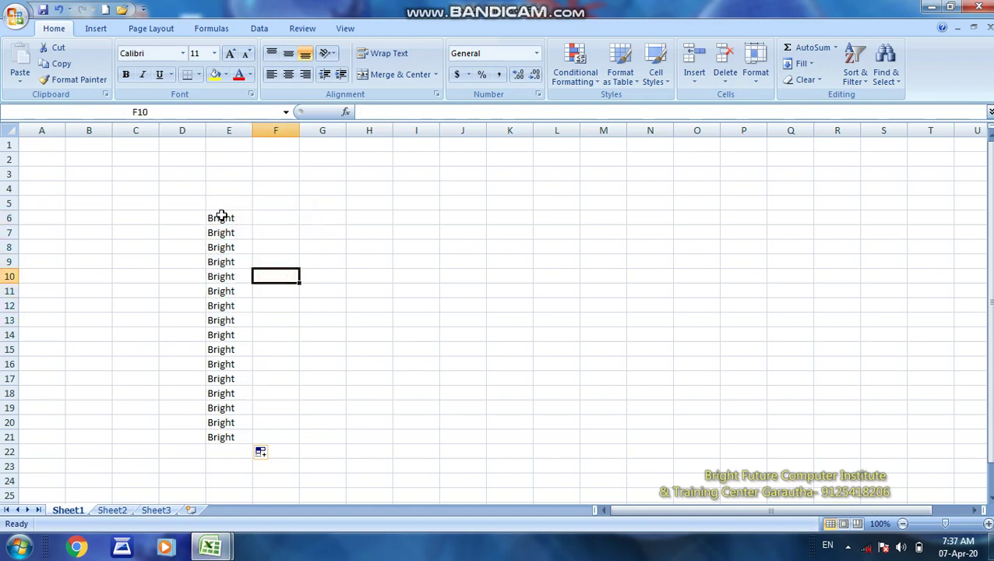
left_click_drag(218, 216, 226, 251)
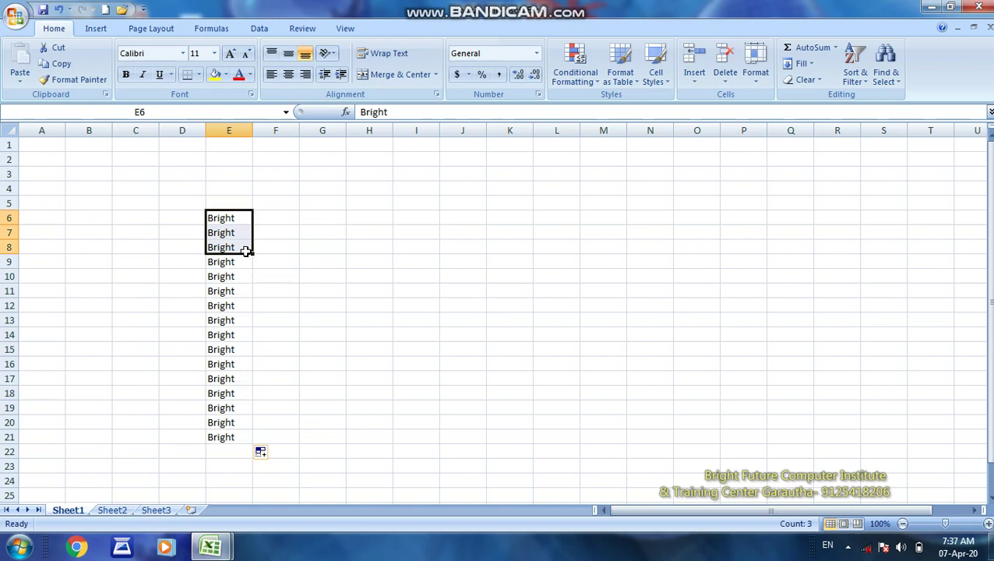
key("Delete")
Move the Bright block E9:E13 to H6:H10, then move H6's Bright to J3.
left_click(232, 263)
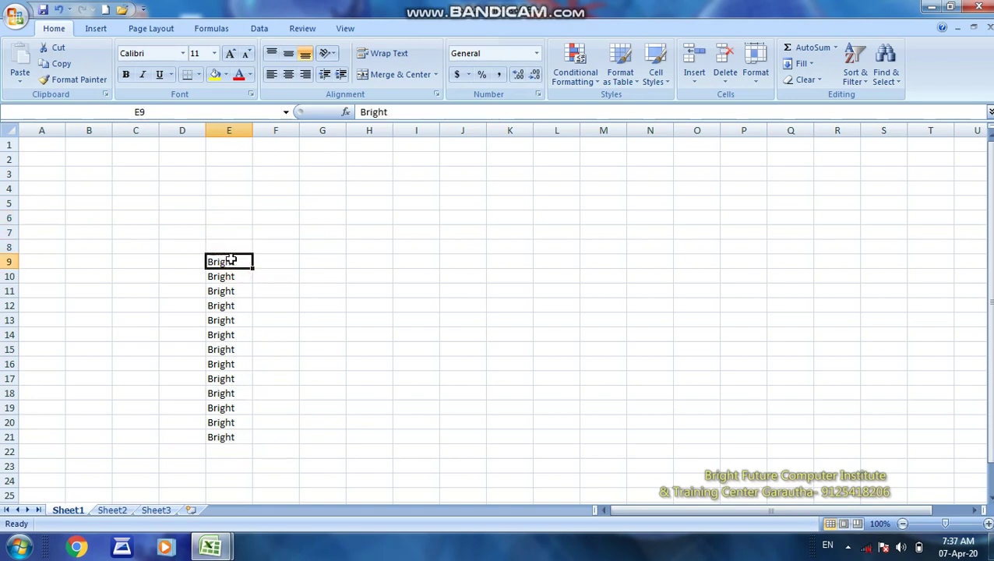
left_click_drag(231, 261, 234, 320)
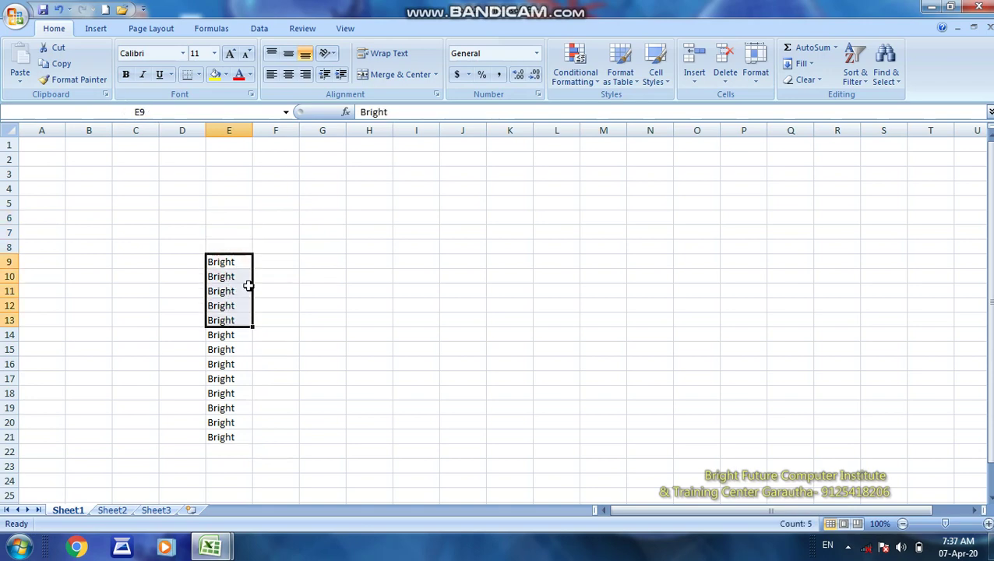
left_click_drag(247, 286, 366, 218)
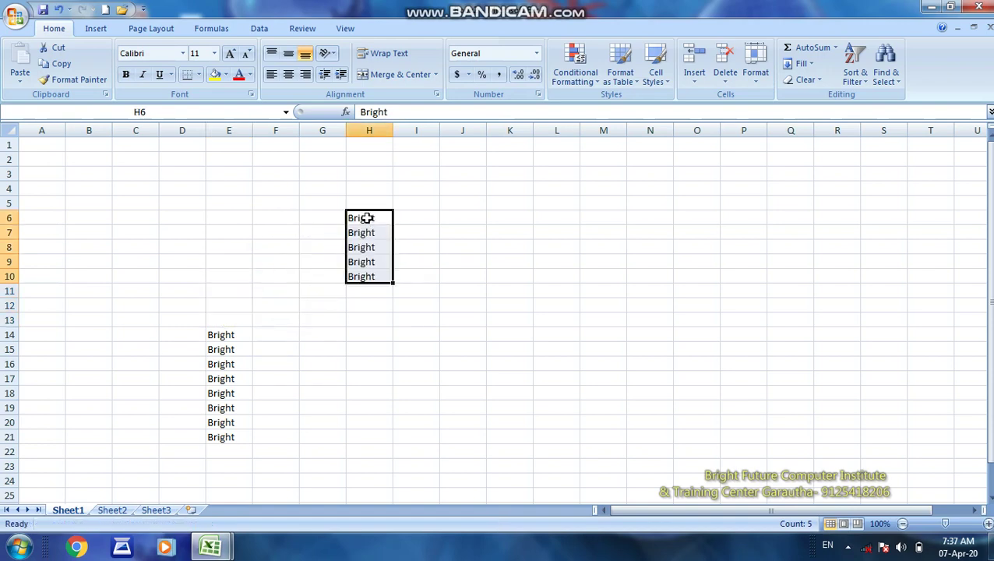
left_click(410, 219)
left_click(366, 216)
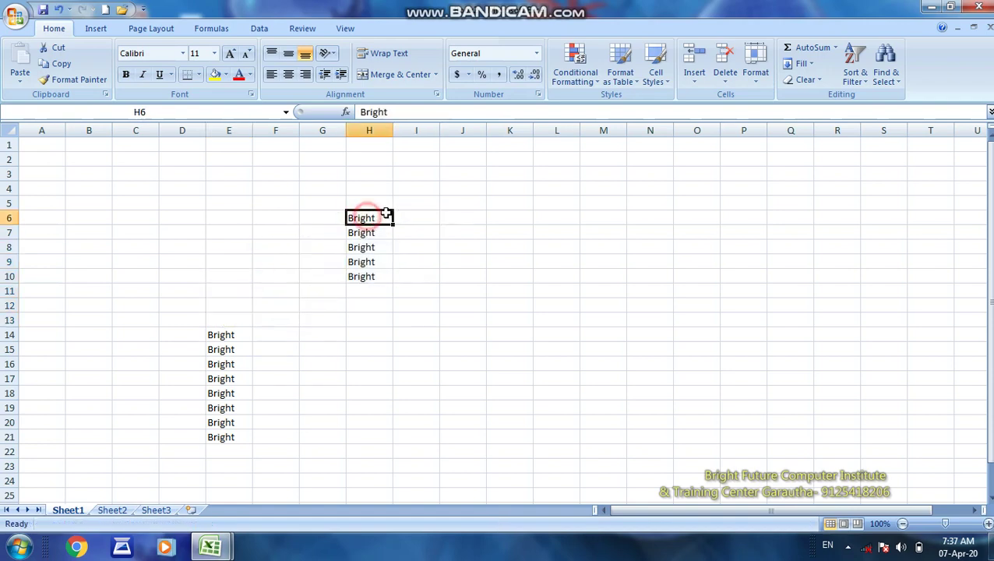
left_click_drag(385, 213, 461, 183)
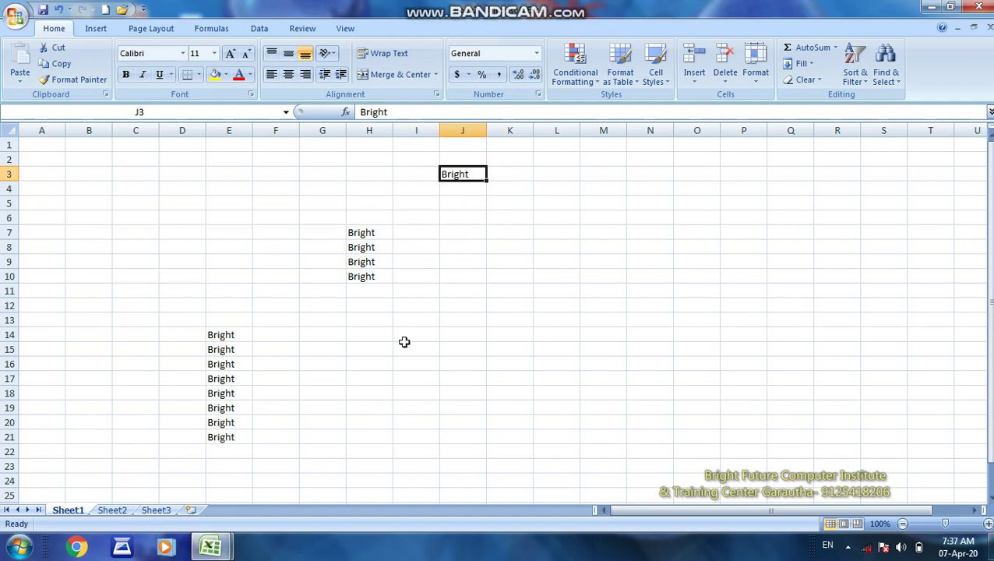
Return to cell C3 and start typing January.
left_click(430, 555)
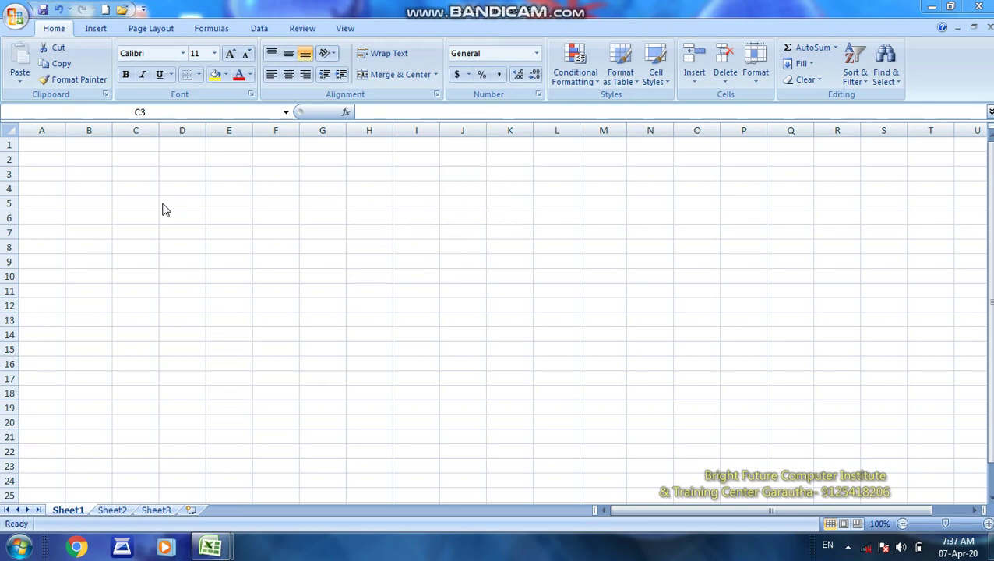
left_click(145, 178)
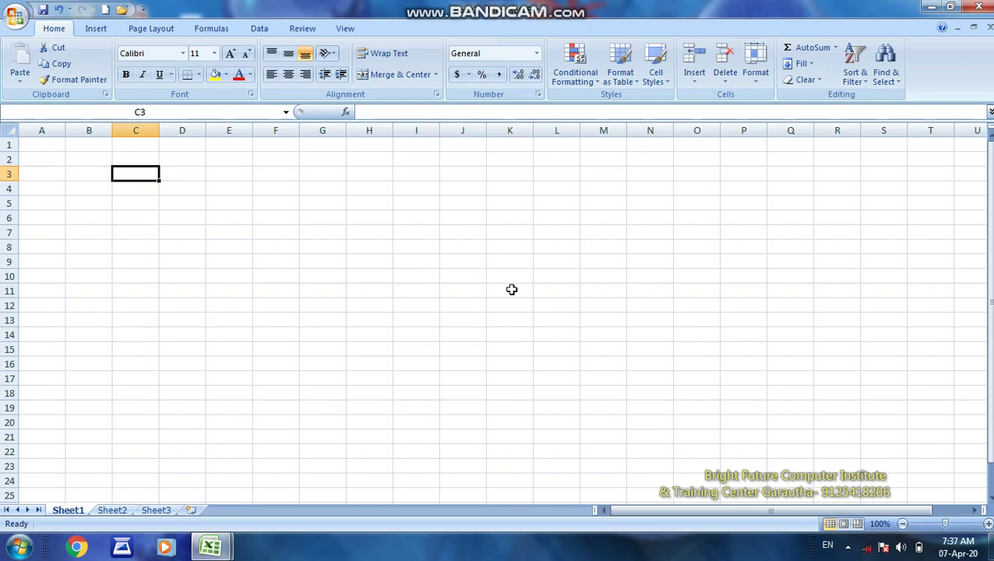
type("January")
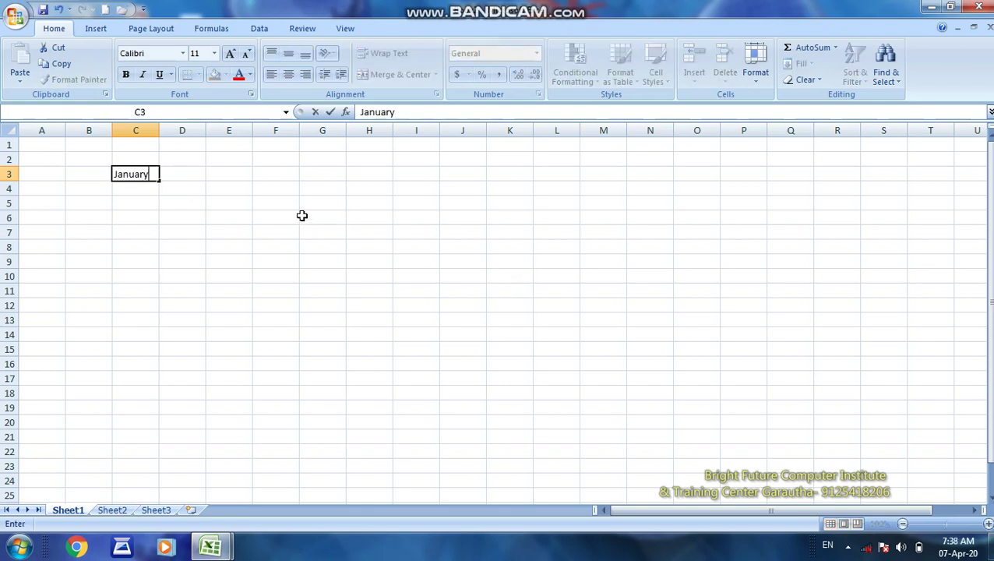
Autofill January down column C to row 18 and jan to may down D3:D7.
left_click_drag(159, 179, 162, 396)
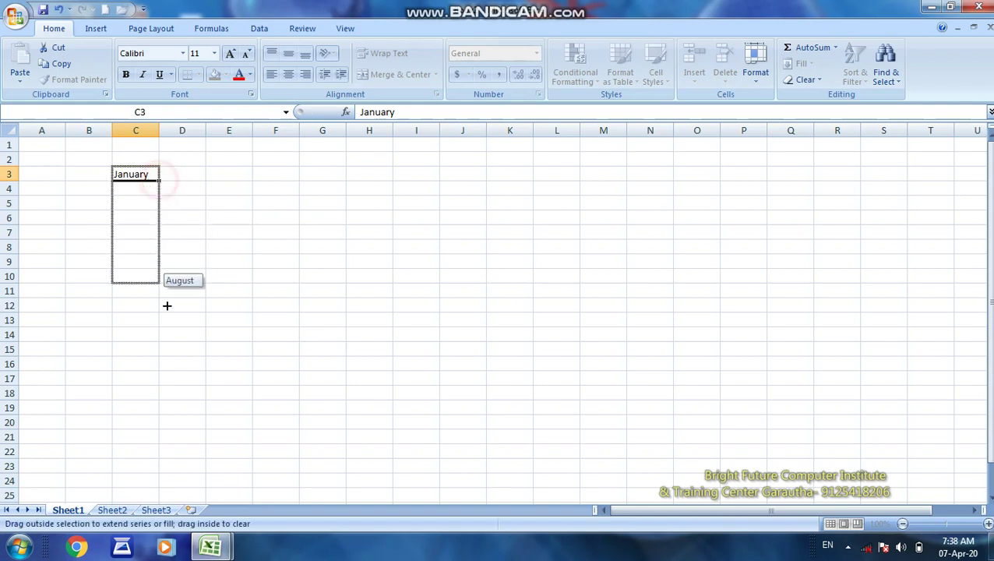
left_click_drag(203, 174, 196, 188)
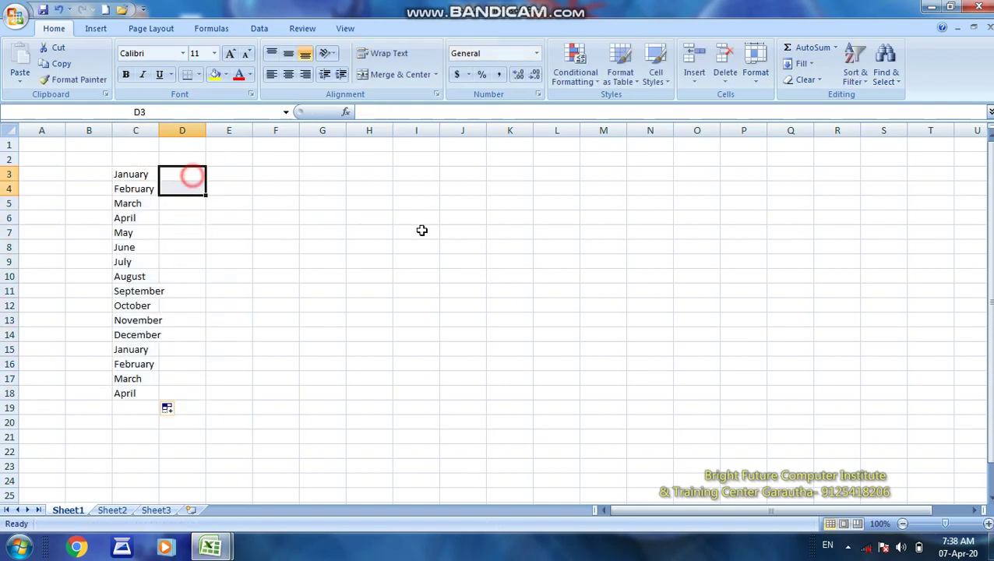
key("shift+Up")
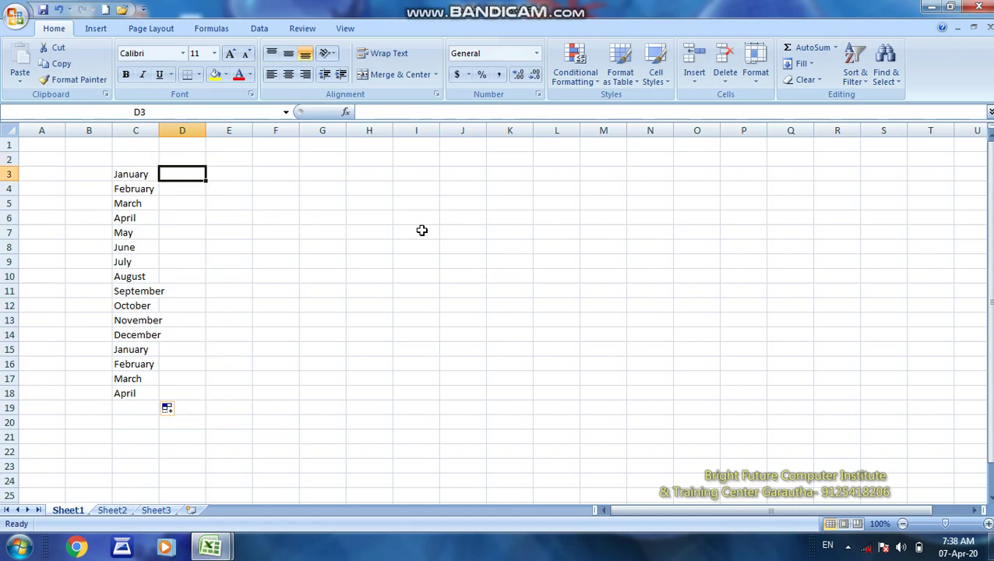
type("jan")
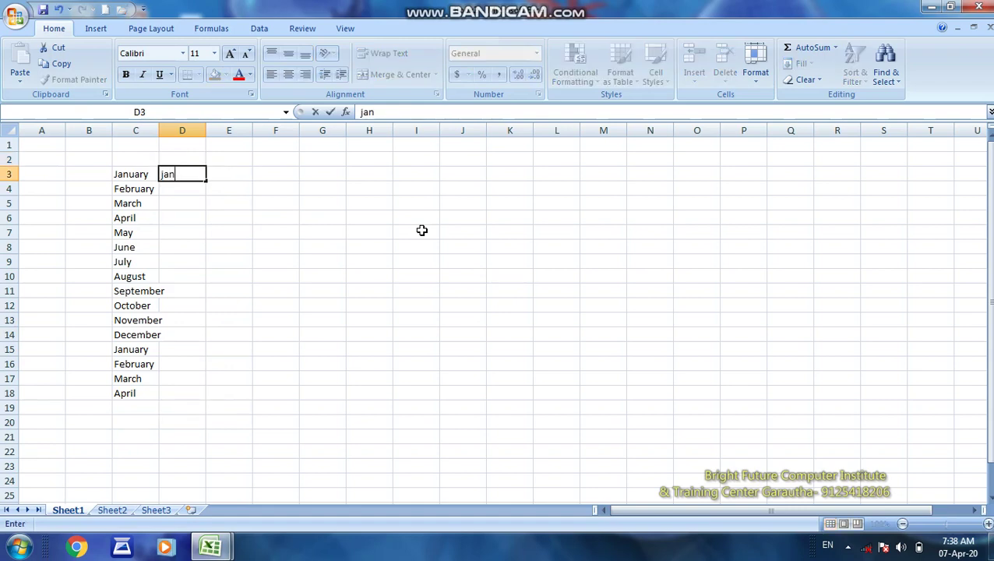
left_click_drag(206, 180, 207, 238)
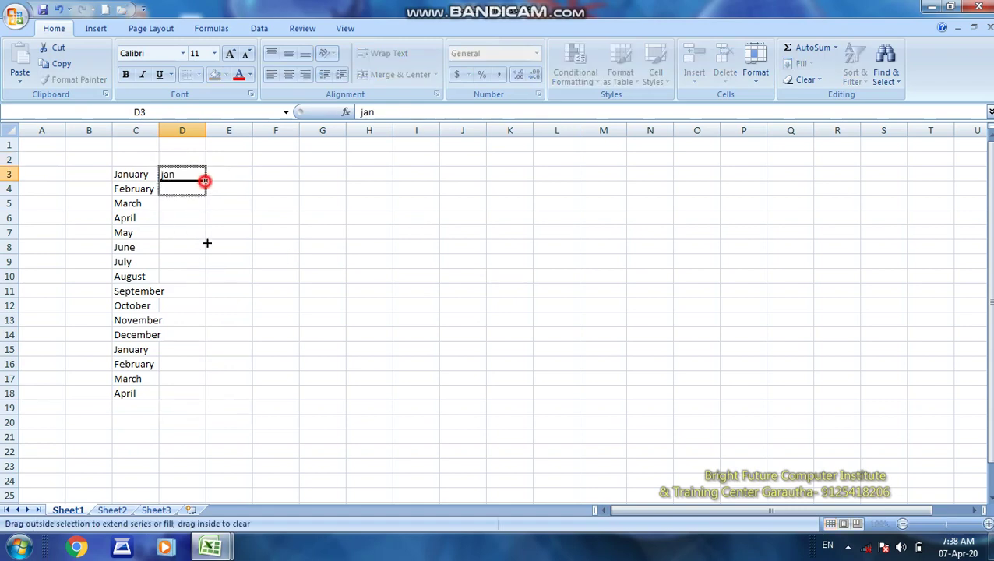
Enter Sunday in E3 and autofill weekday names down to E16.
left_click(207, 406)
left_click(224, 173)
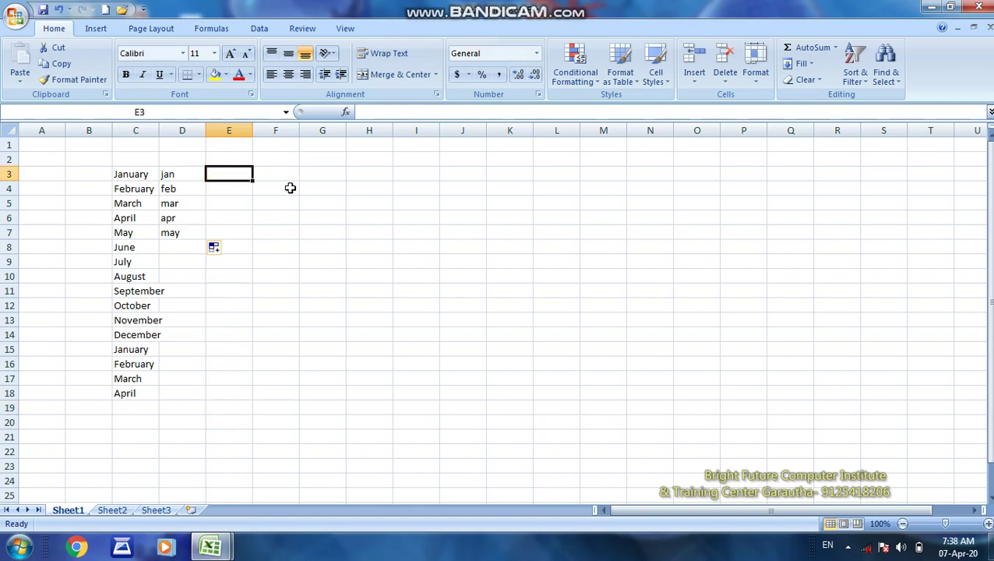
type("Sunday")
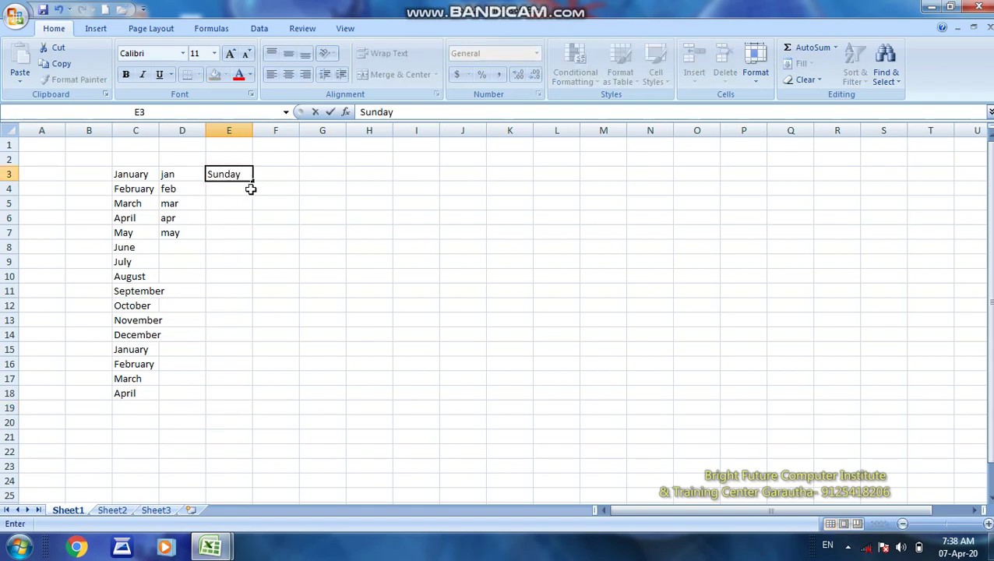
left_click_drag(254, 178, 257, 371)
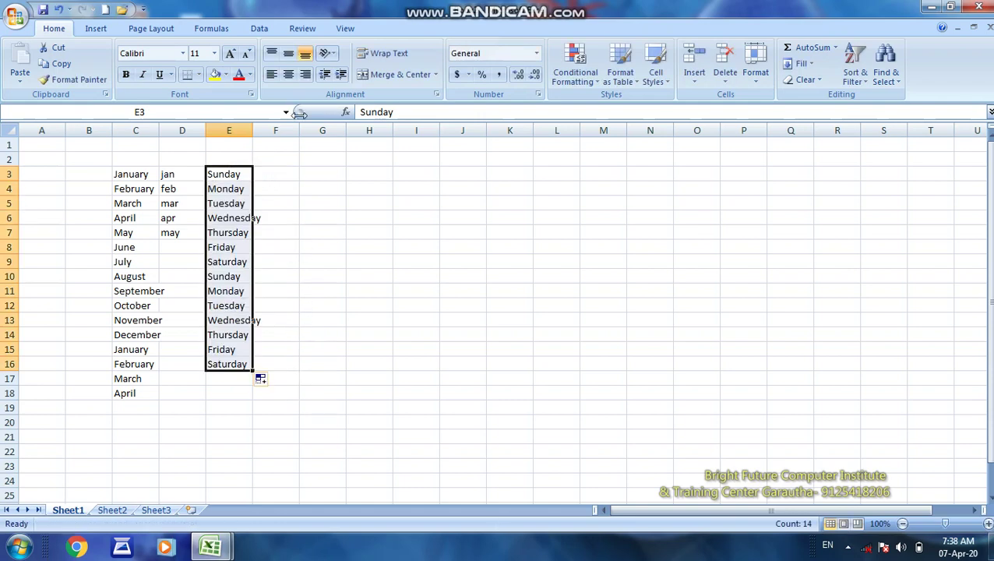
Enter sun in F3 and autofill short weekday names down to F14.
left_click(278, 177)
type("sun")
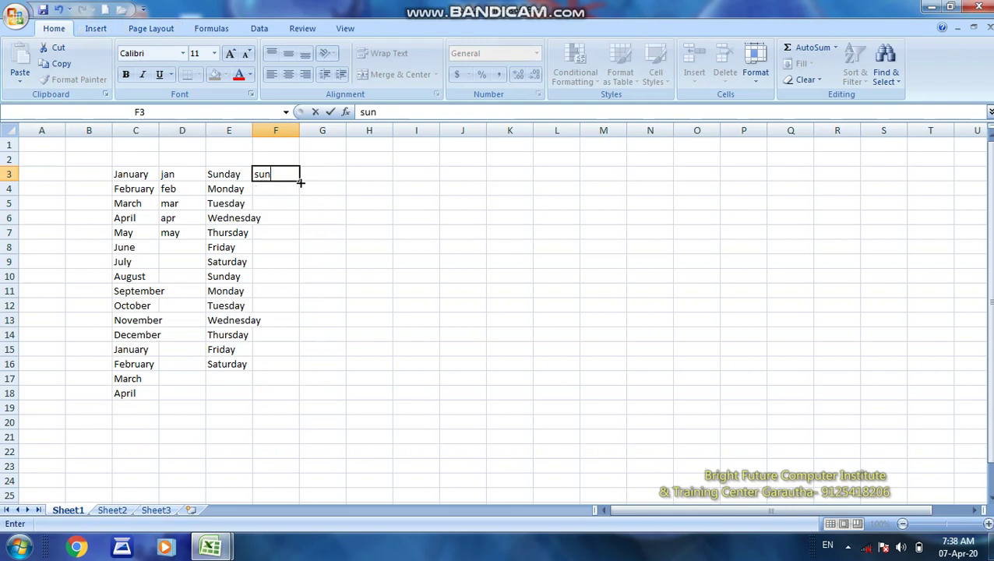
left_click(300, 180)
left_click_drag(290, 277, 295, 364)
left_click(294, 364)
left_click(296, 178)
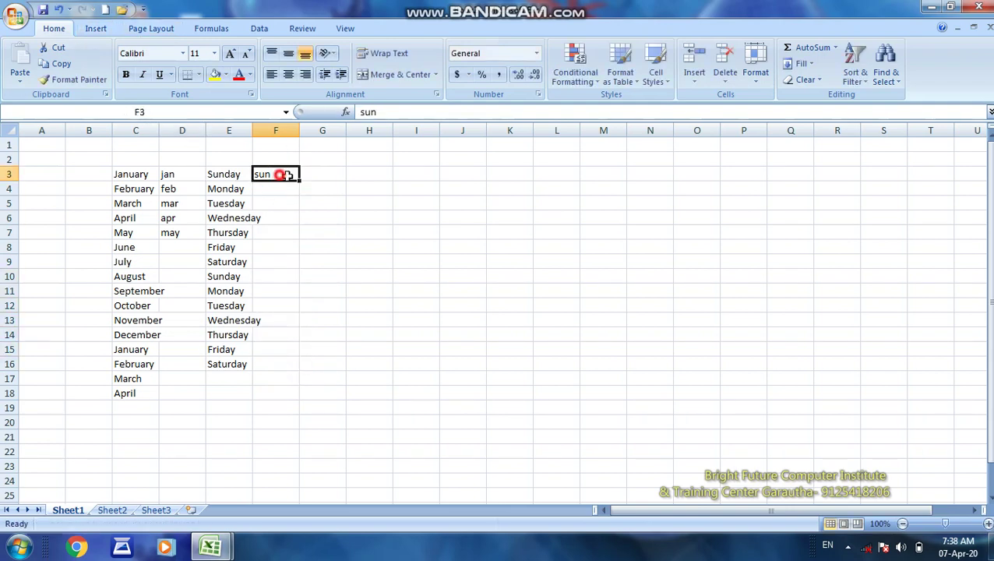
left_click_drag(300, 230, 296, 248)
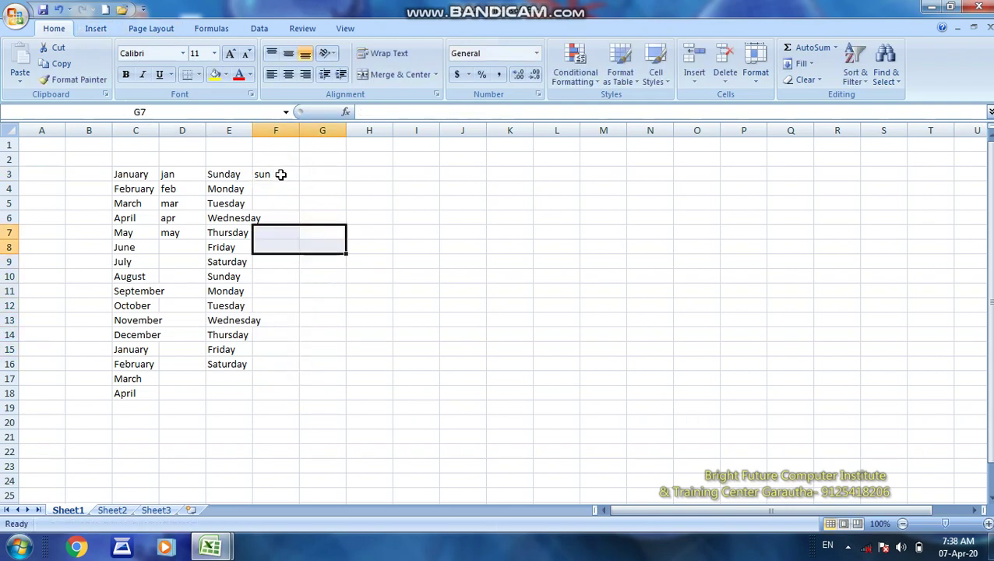
left_click(279, 174)
left_click(298, 195)
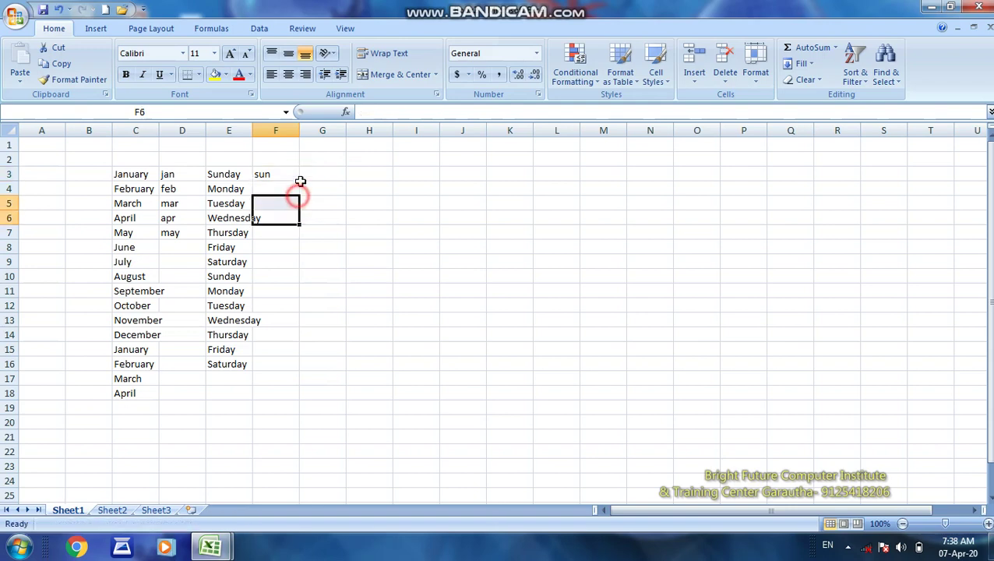
left_click(290, 173)
left_click_drag(299, 180, 299, 341)
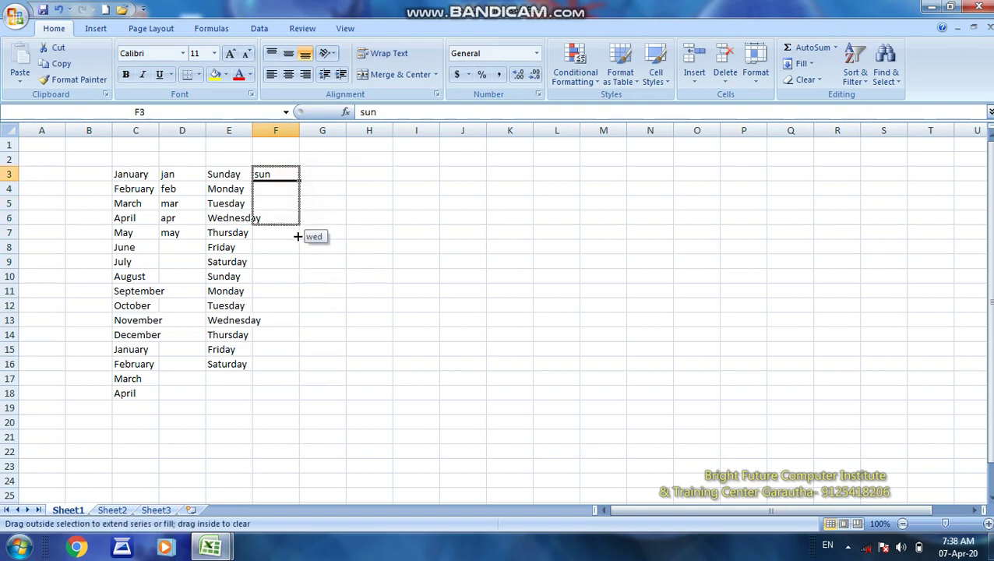
left_click(325, 173)
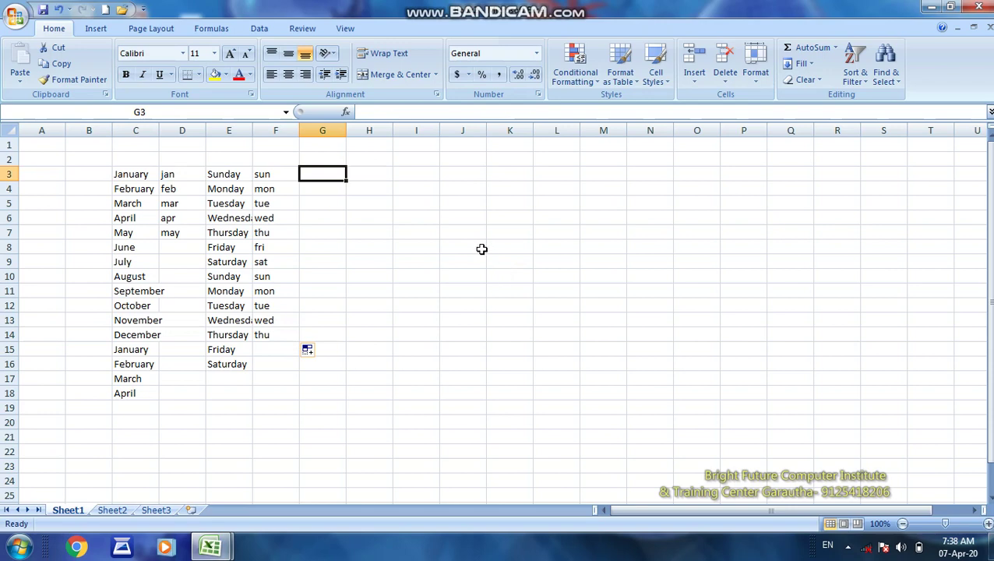
Fill G3:G14 with 1s, then fill H3:H14 with the numbers 1 to 12.
type("1")
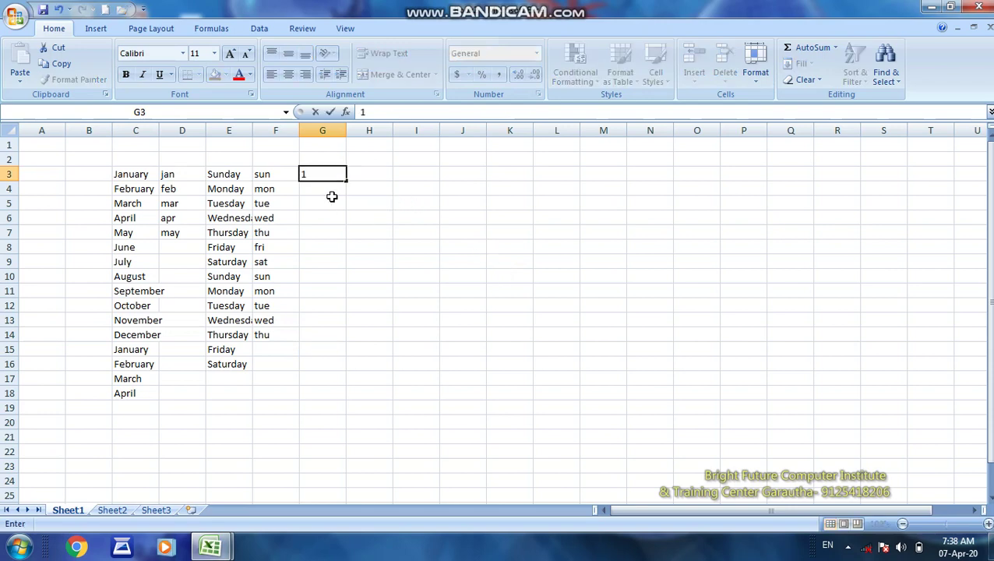
left_click_drag(346, 182, 346, 337)
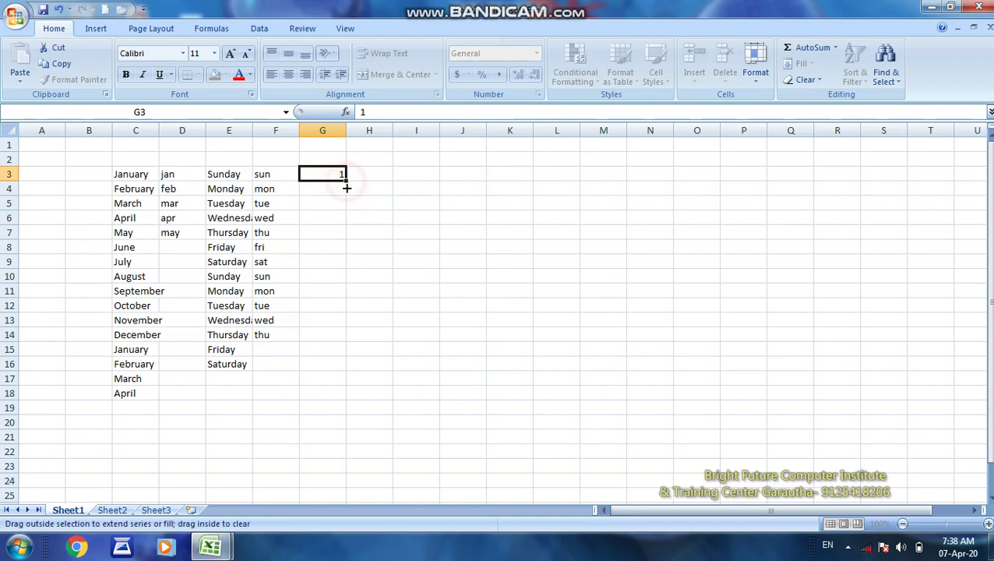
left_click(382, 172)
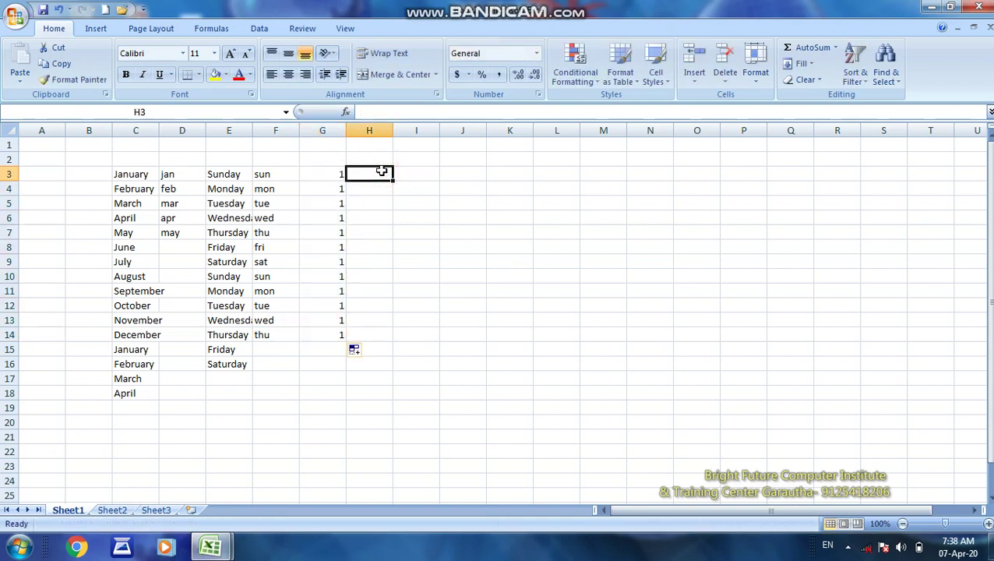
type("1")
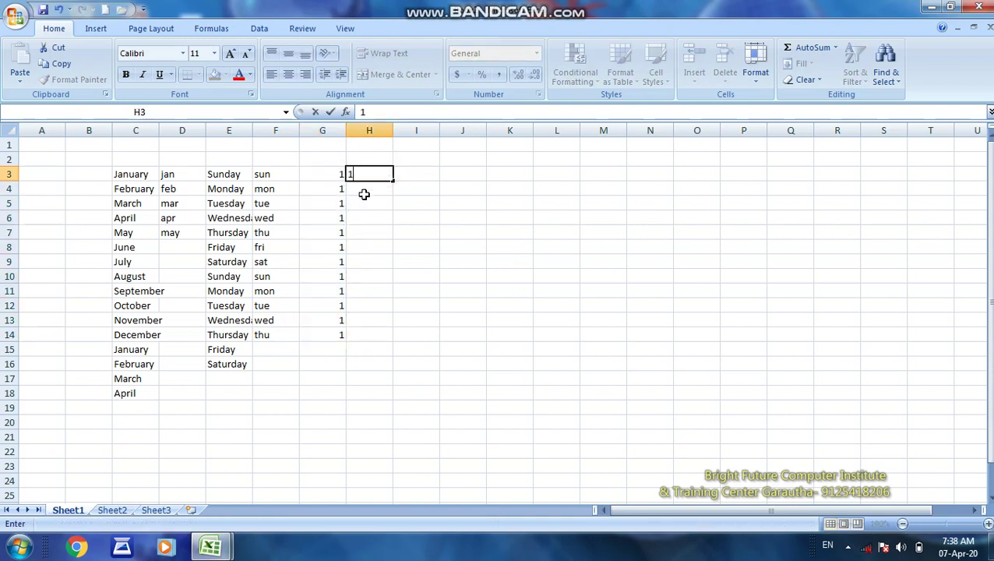
left_click(364, 193)
type("2")
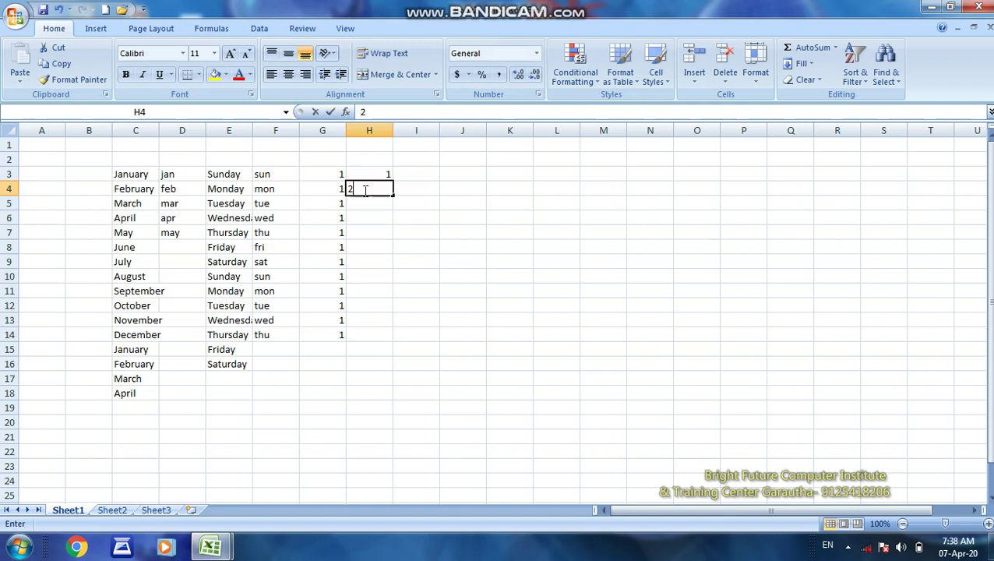
left_click(389, 213)
left_click_drag(379, 174, 377, 187)
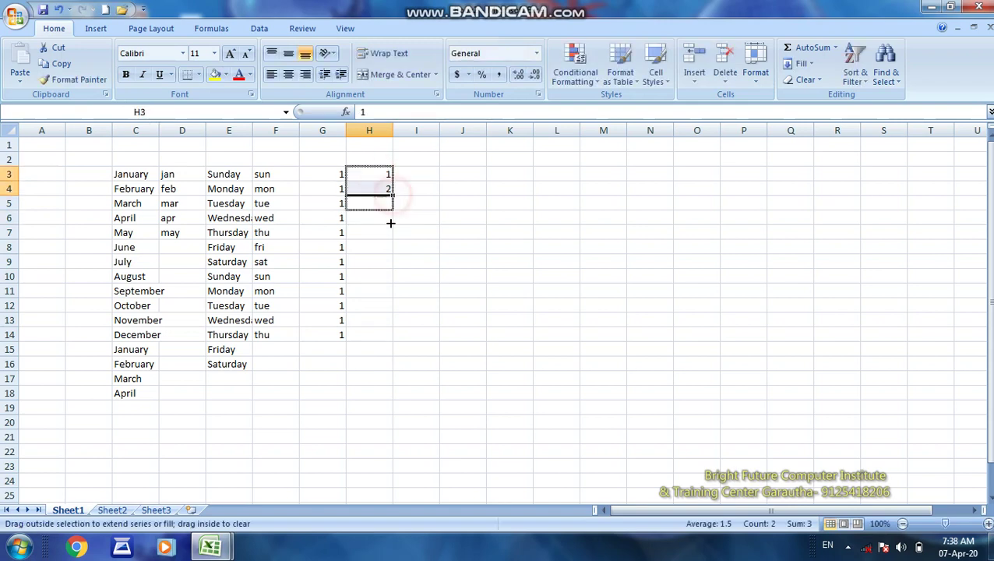
left_click_drag(393, 195, 394, 339)
Enter 4 and 8 in I3:I4 and extend the series down column I to 44.
left_click(422, 175)
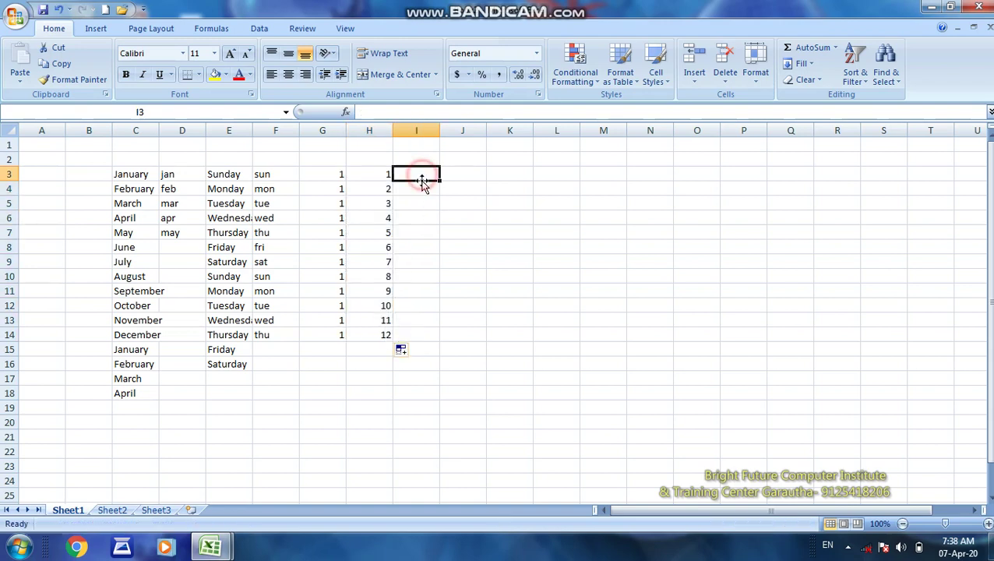
type("4")
key("Return")
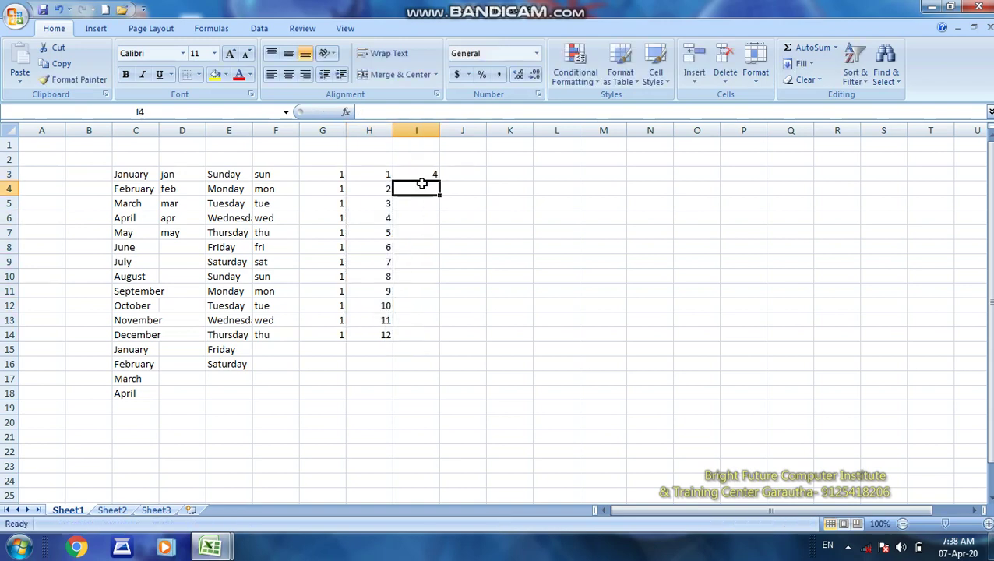
type("8")
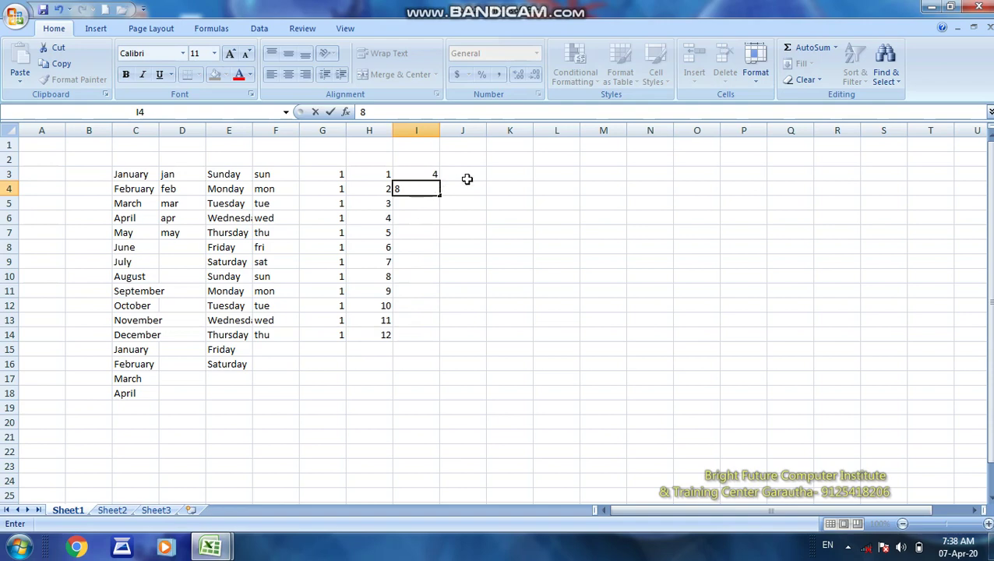
left_click(466, 179)
left_click_drag(405, 180, 411, 192)
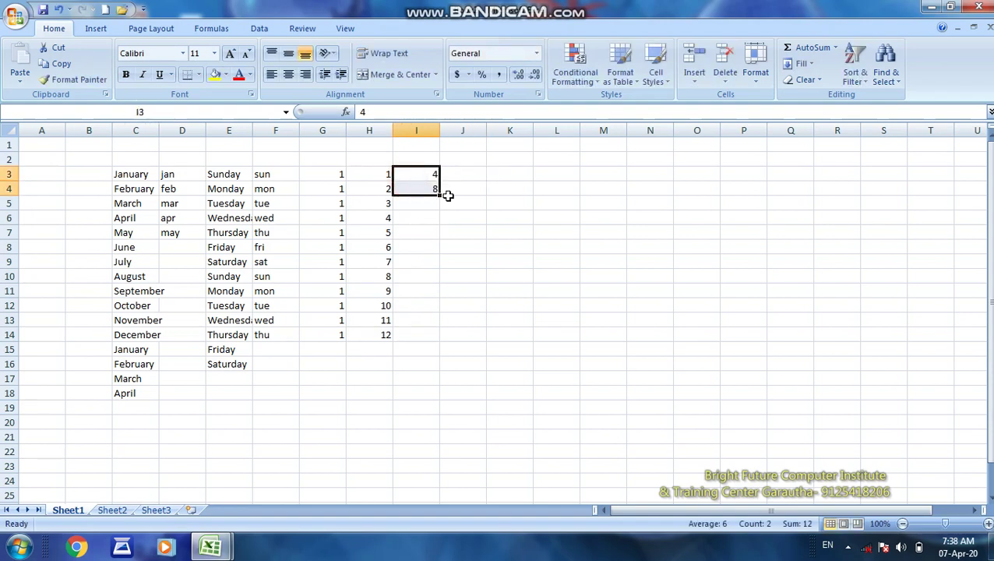
left_click(417, 153)
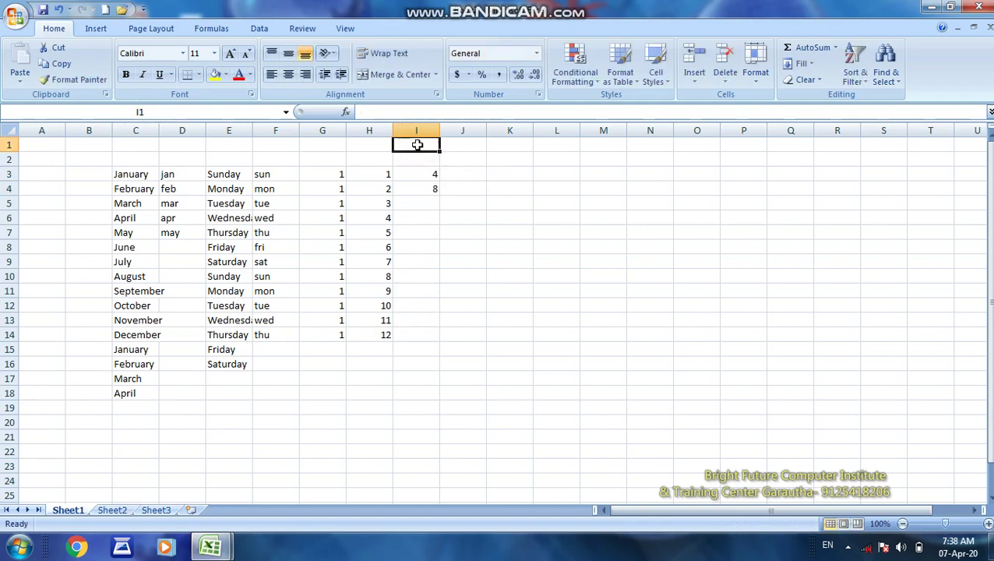
left_click_drag(418, 176, 422, 222)
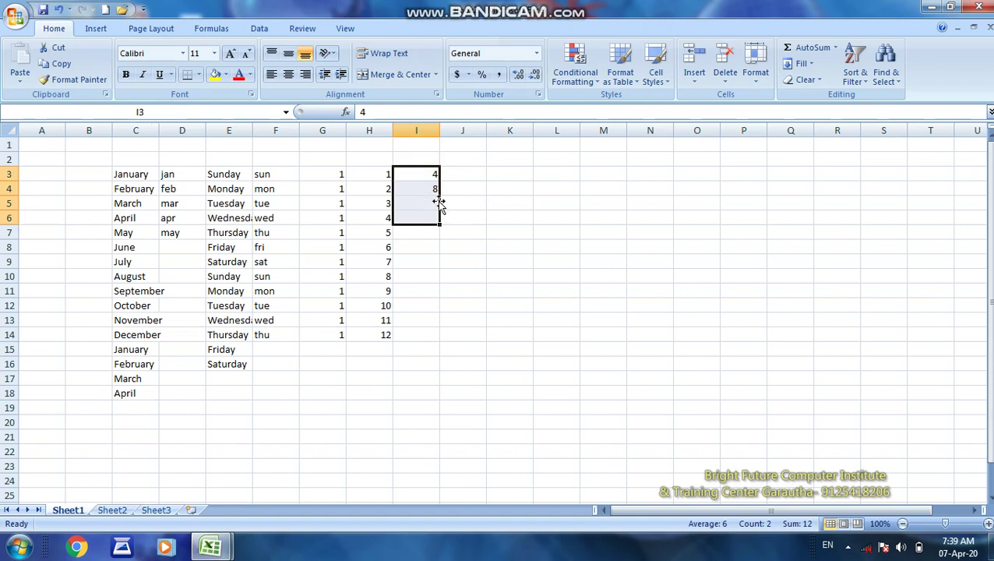
left_click_drag(466, 162, 369, 204)
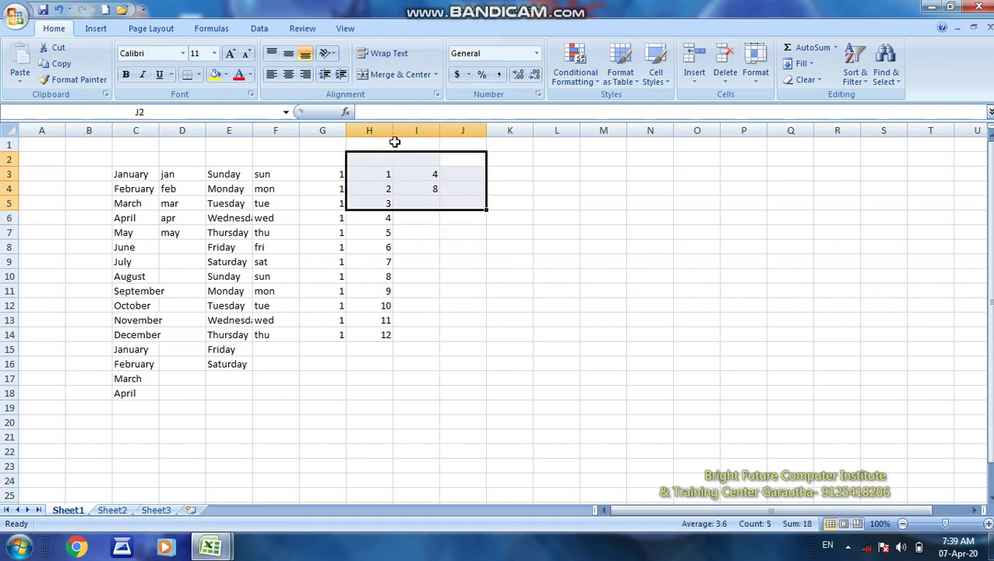
left_click(472, 187)
left_click(419, 171)
left_click_drag(419, 171, 419, 204)
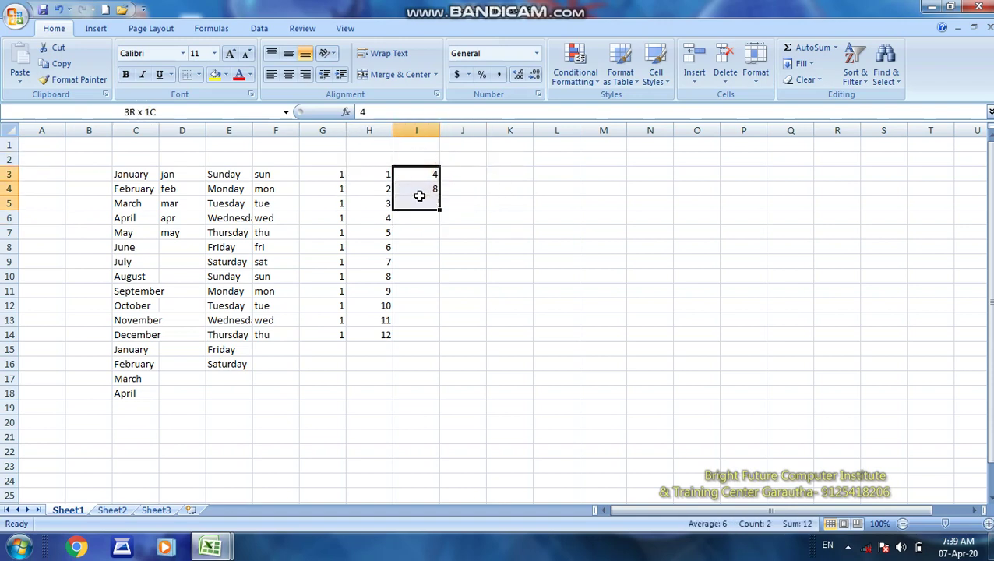
left_click(416, 175)
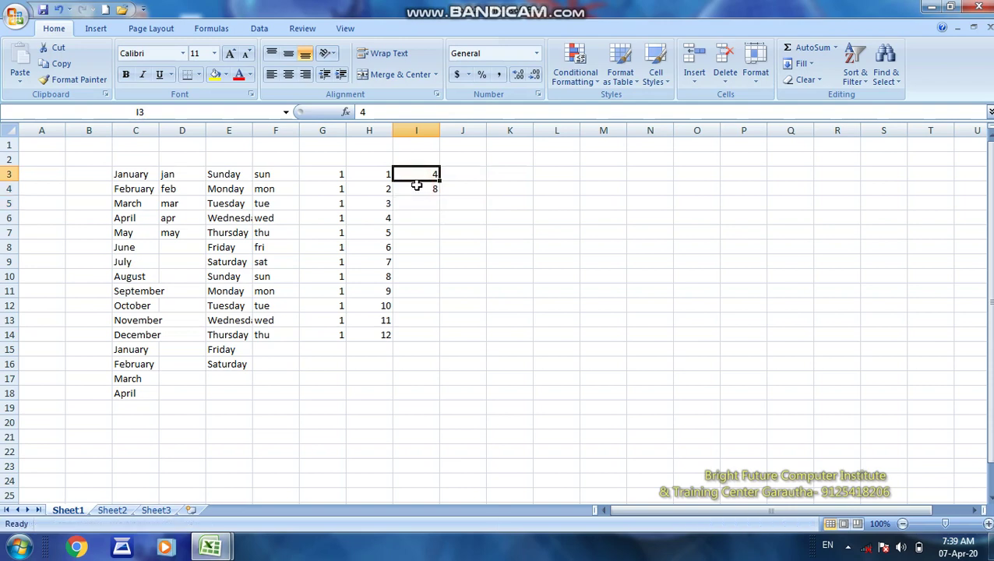
left_click_drag(415, 173, 441, 323)
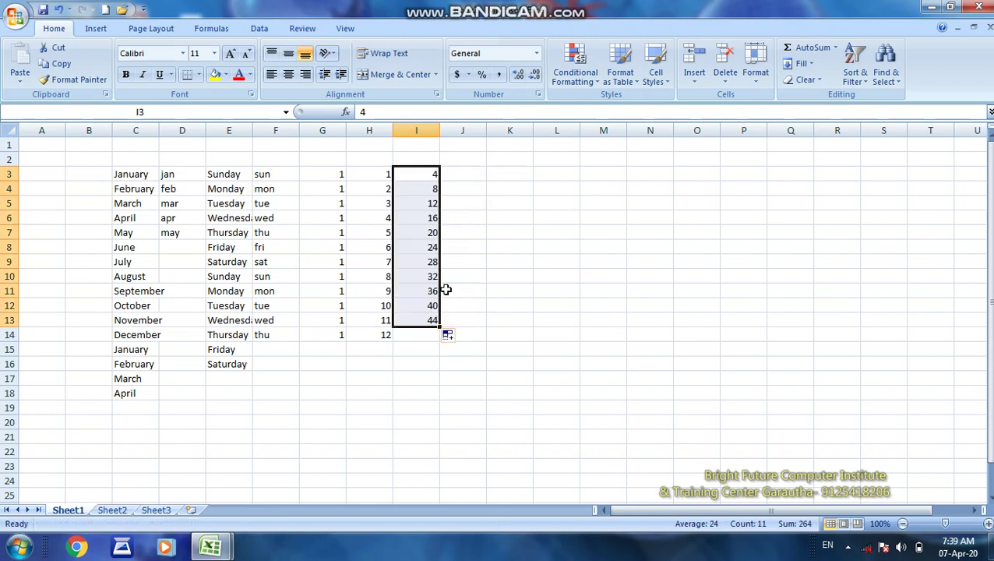
Enter 1st in J3 and fill down column J through 13th.
left_click(464, 172)
type("1st")
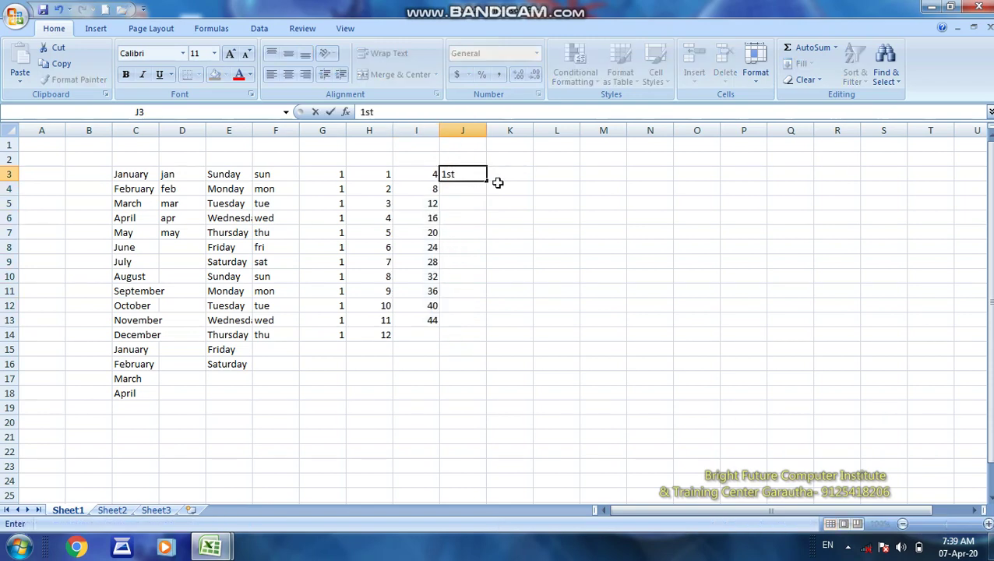
left_click_drag(488, 181, 475, 352)
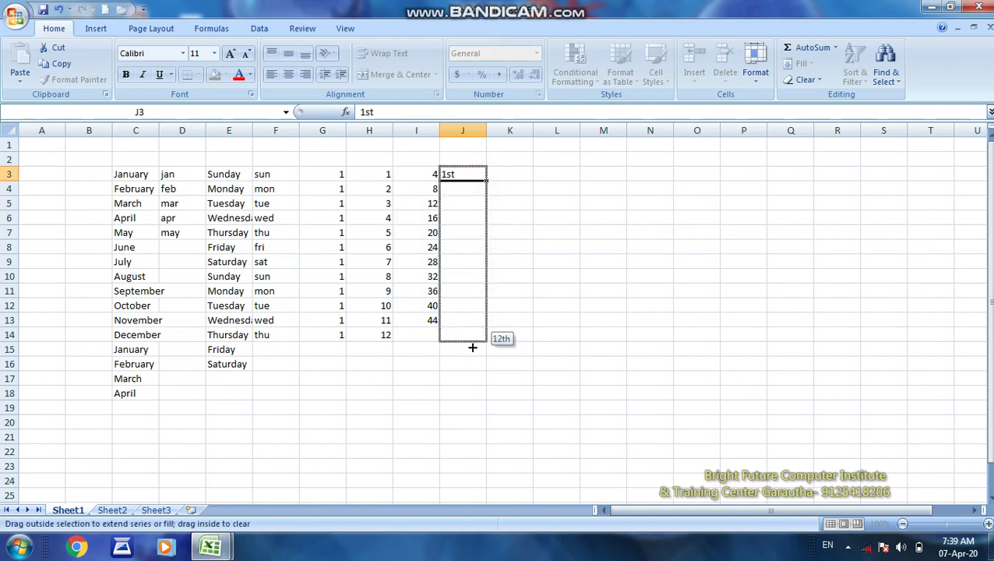
left_click(514, 175)
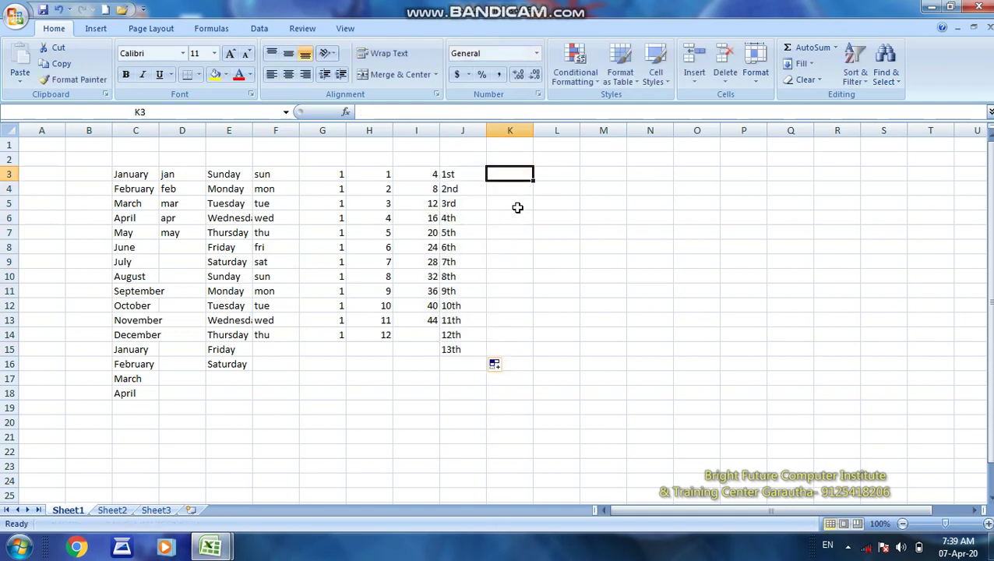
left_click(556, 553)
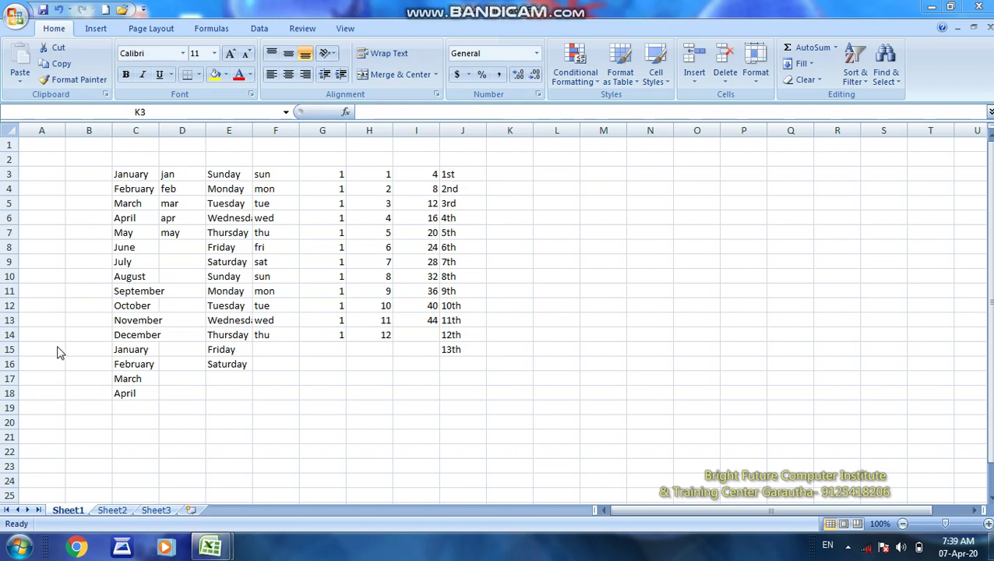
Clear the months, weekdays and ones in B3:G14.
left_click(124, 176)
double_click(108, 173)
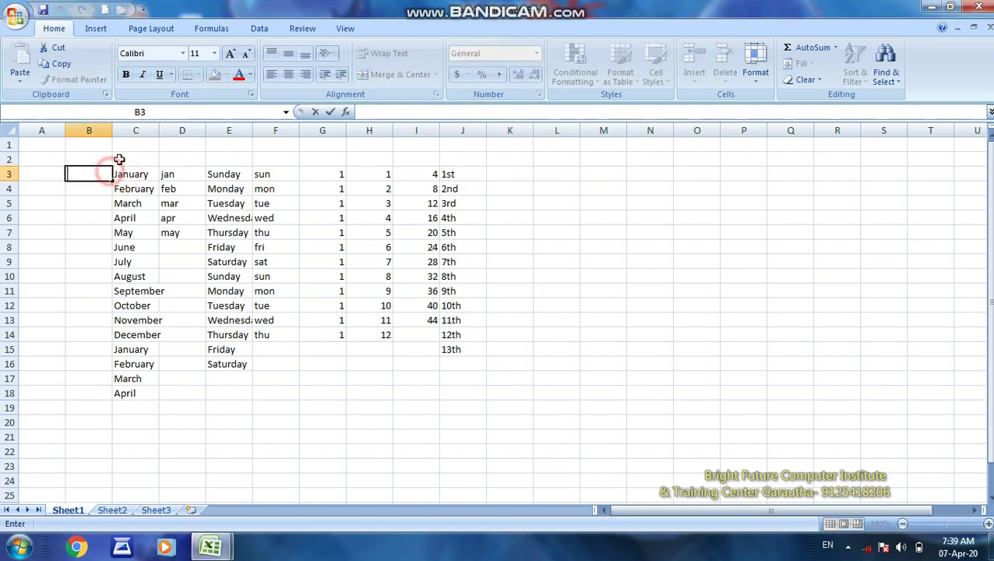
left_click(119, 158)
left_click_drag(109, 171, 327, 333)
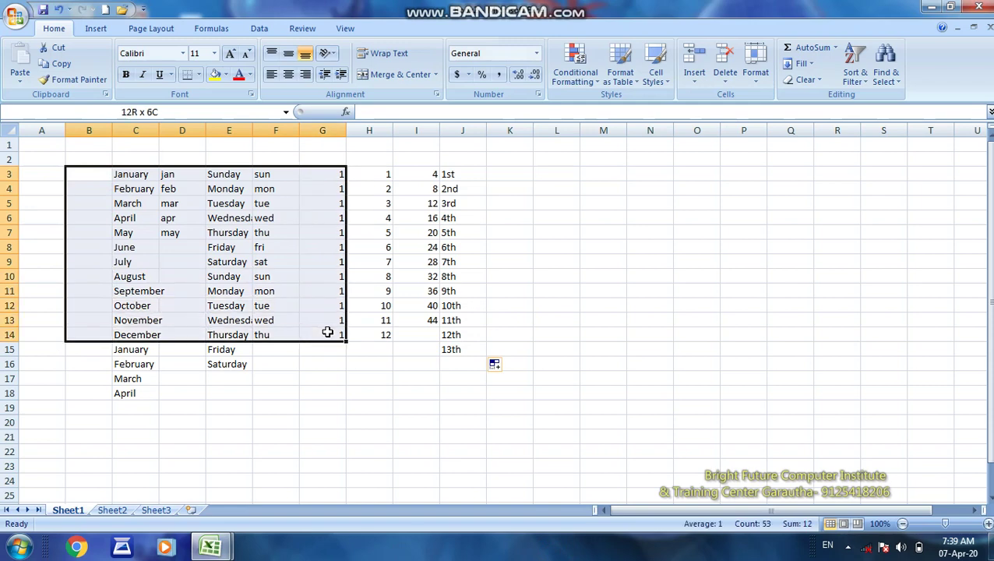
key("Delete")
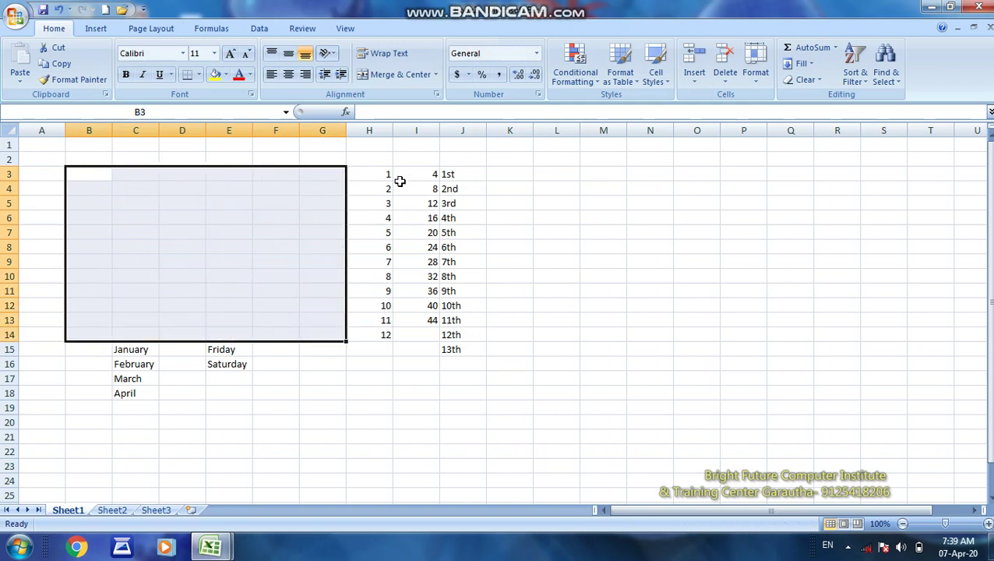
Clear the number and ordinal series in H2:L20.
left_click(373, 160)
left_click_drag(411, 218, 451, 288)
left_click(452, 291)
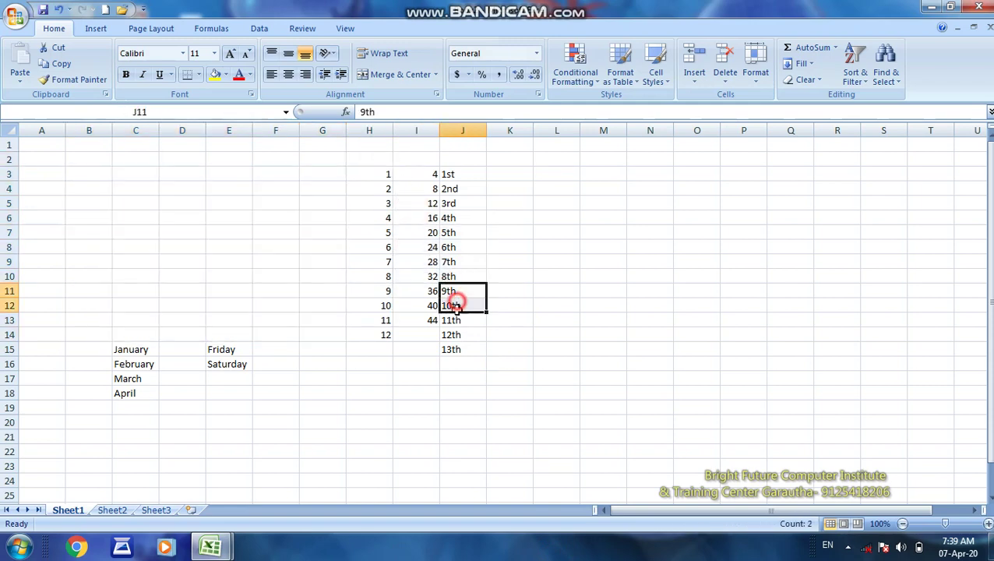
left_click_drag(477, 160, 376, 364)
left_click(376, 364)
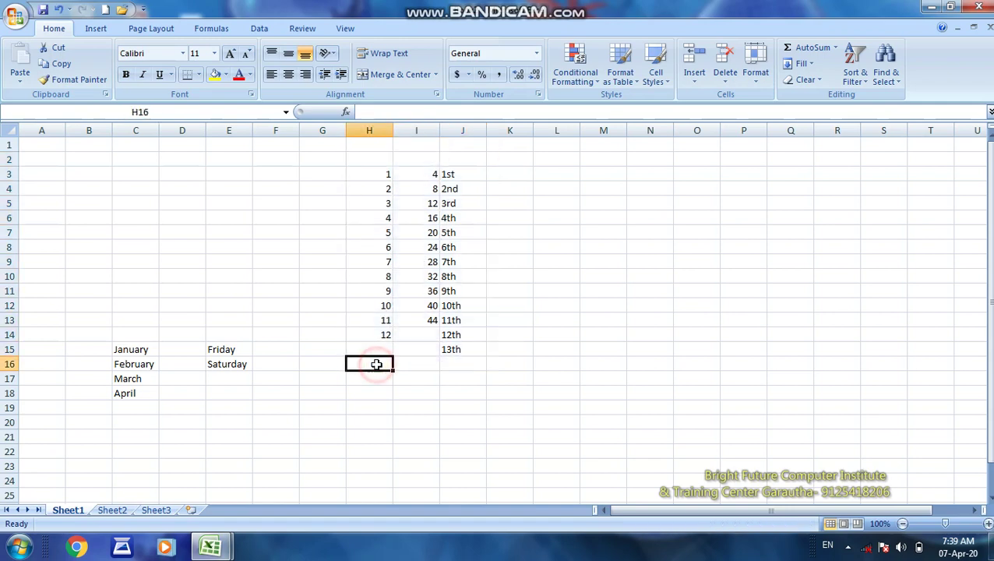
mouse_move(359, 170)
left_mouse_down()
mouse_move(416, 278)
mouse_move(531, 405)
left_mouse_up()
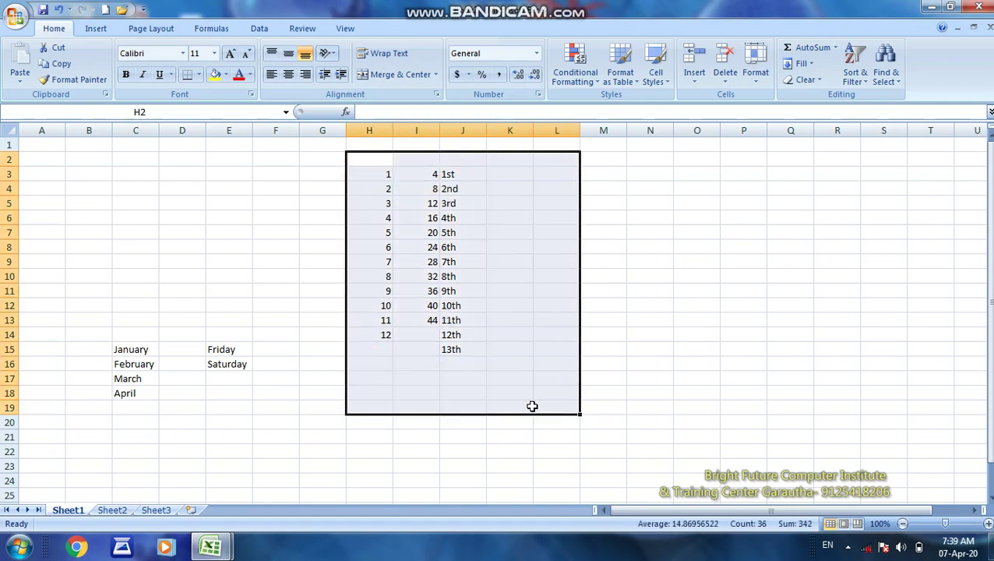
key("Delete")
Clear the leftover months and weekdays further down in columns B to G.
left_click(319, 451)
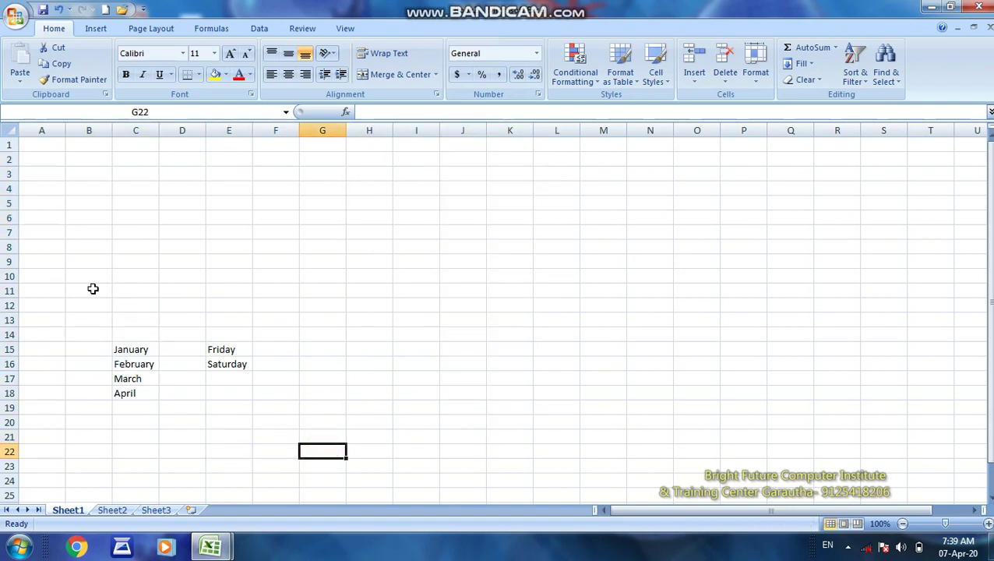
left_click_drag(97, 318, 324, 451)
key("Delete")
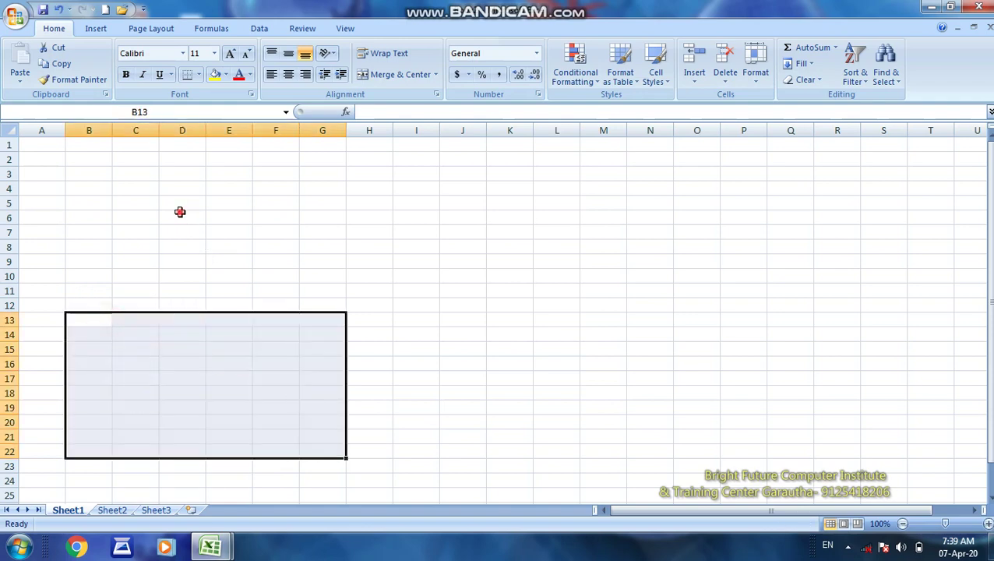
left_click(180, 215)
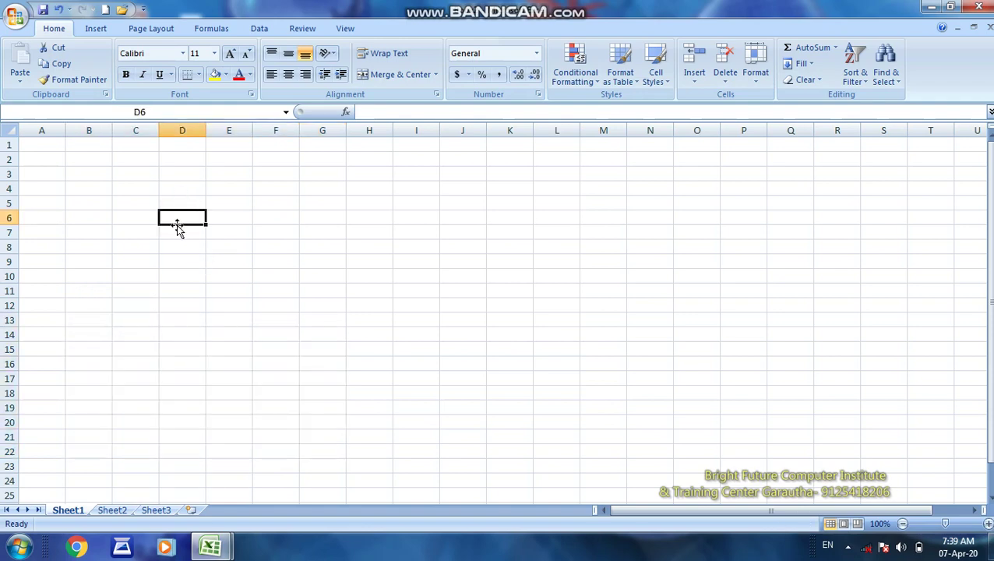
left_click(181, 244)
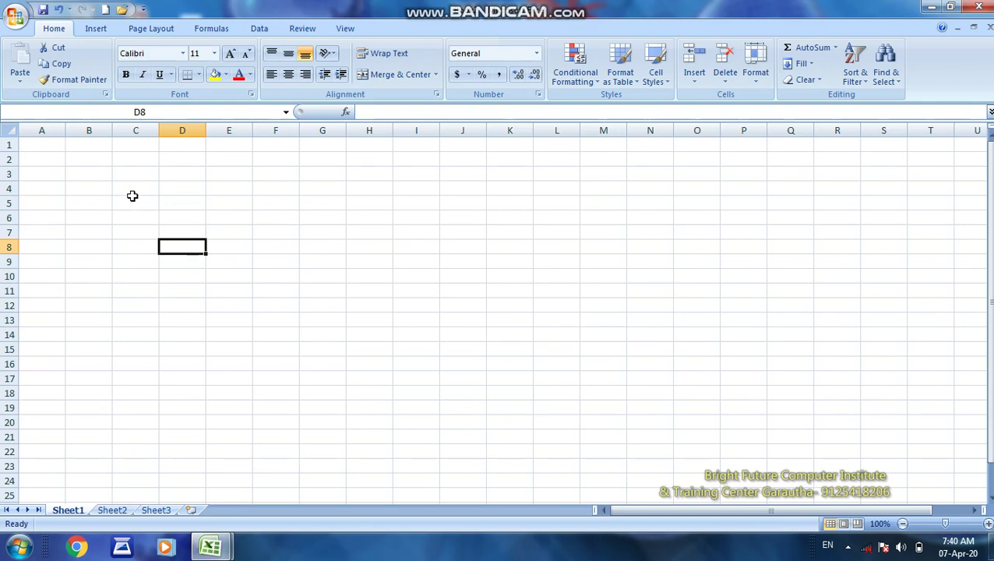
left_click(133, 199)
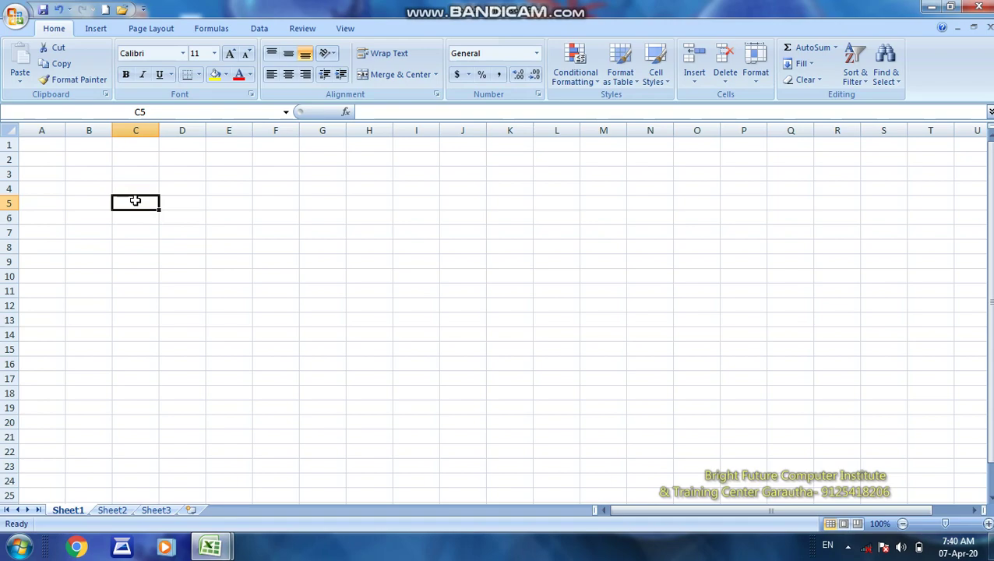